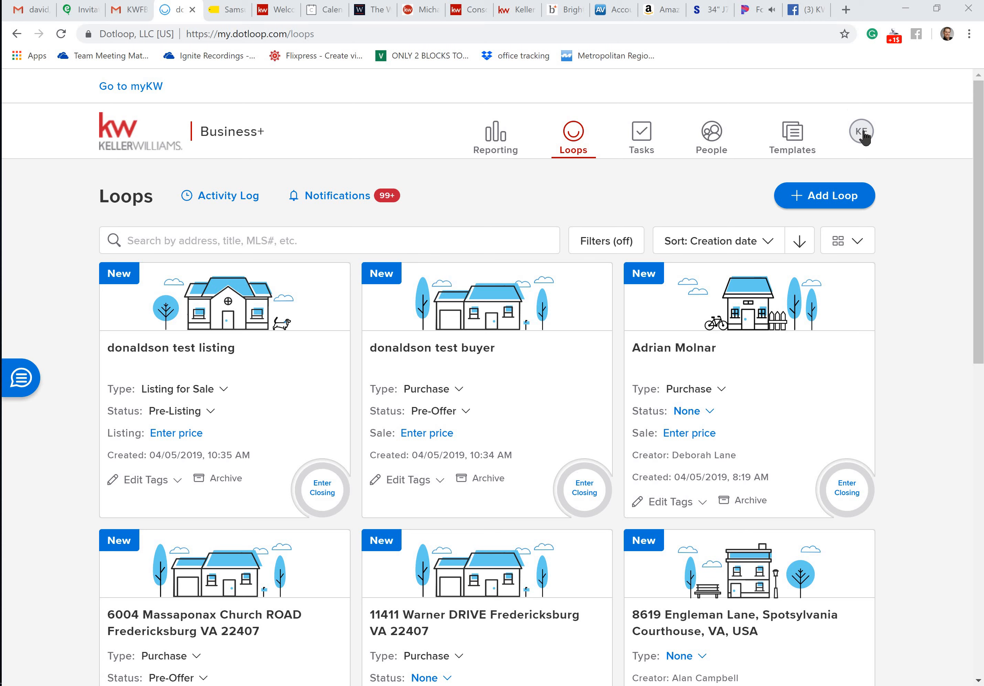
Open the account settings and review the personal information, Premier Agent and address sections
left_click(862, 135)
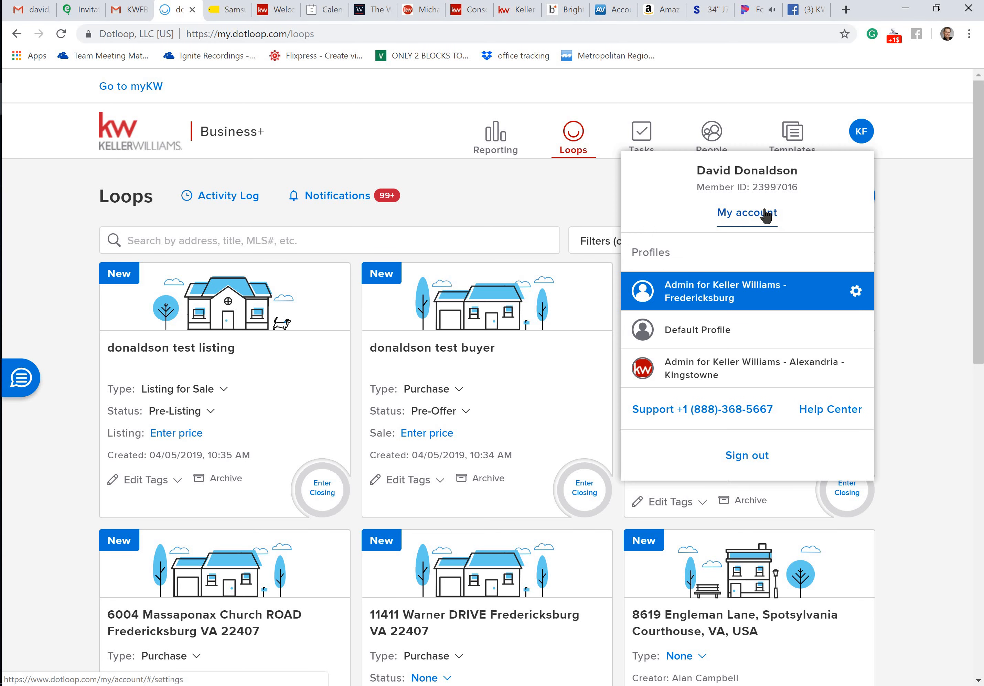
left_click(767, 216)
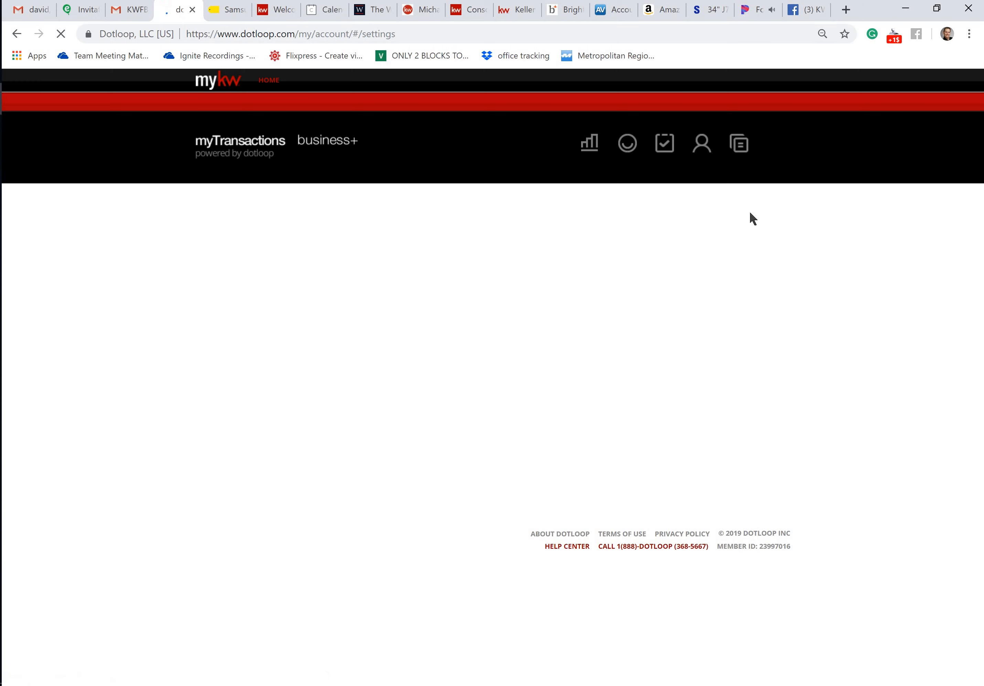
scroll(749, 220, "down", 3)
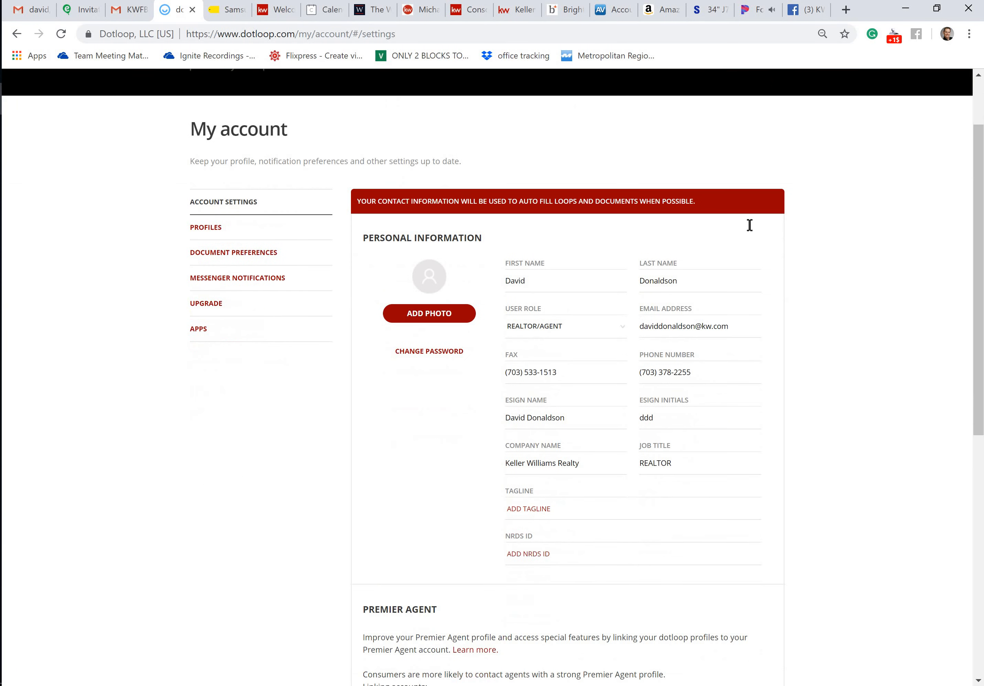
left_click(603, 223)
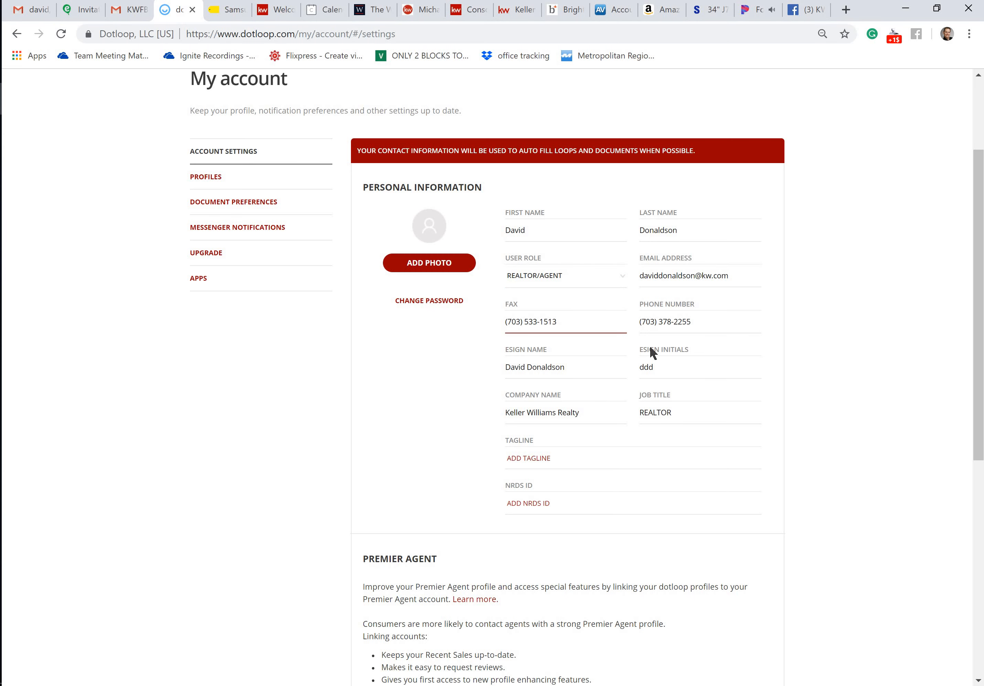
scroll(645, 351, "down", 1)
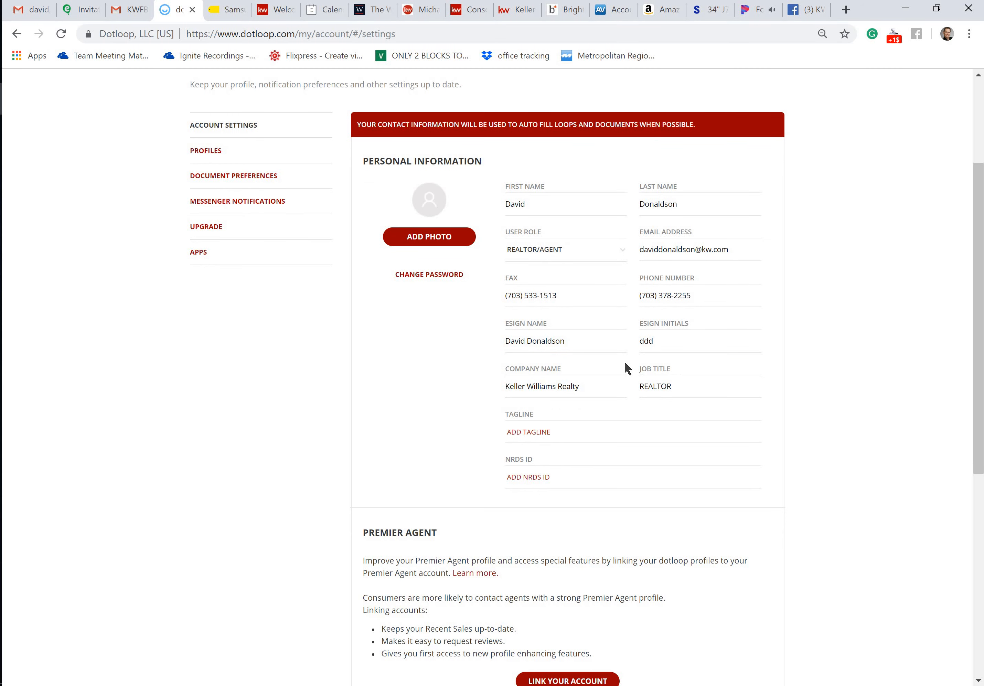
scroll(625, 361, "down", 8)
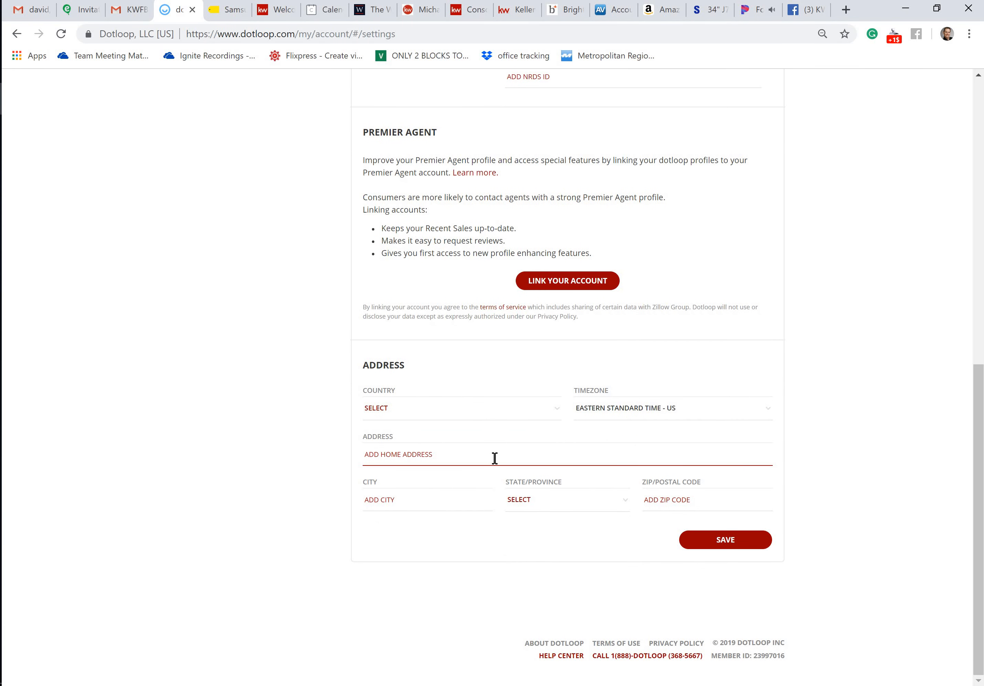
scroll(494, 459, "up", 8)
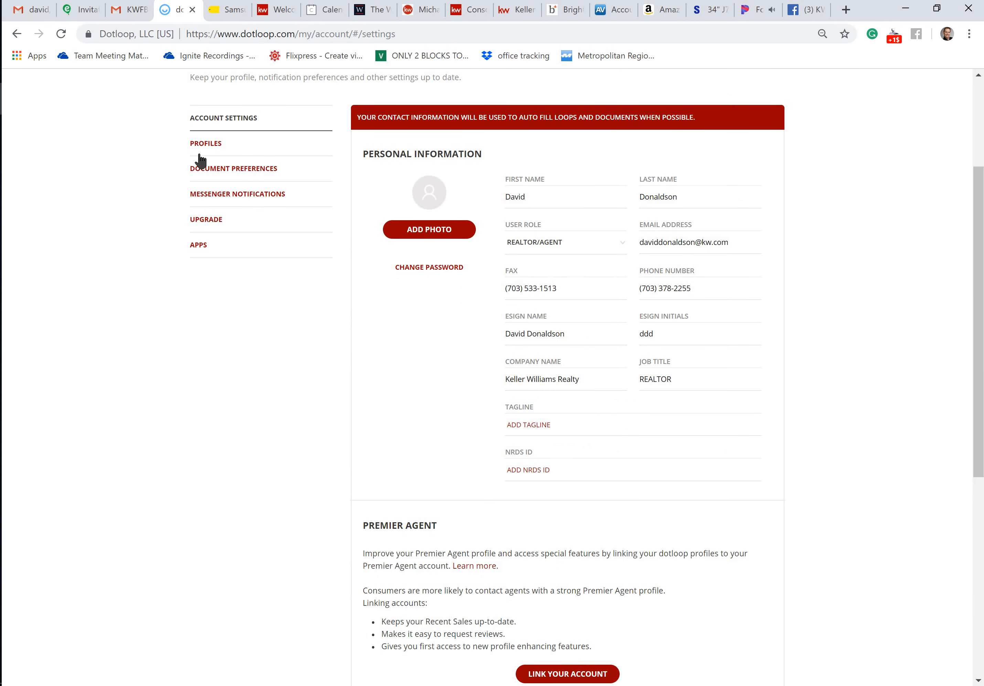
Open the Keller Williams - Fredericksburg profile and examine its company details, broker license number and office ID fields
left_click(214, 145)
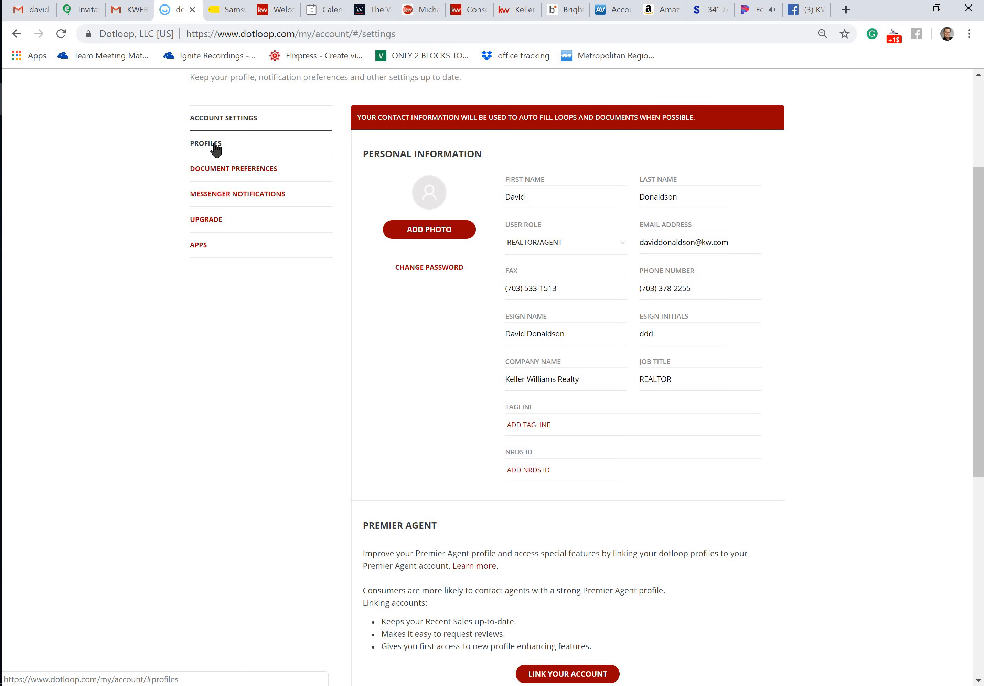
left_click(215, 146)
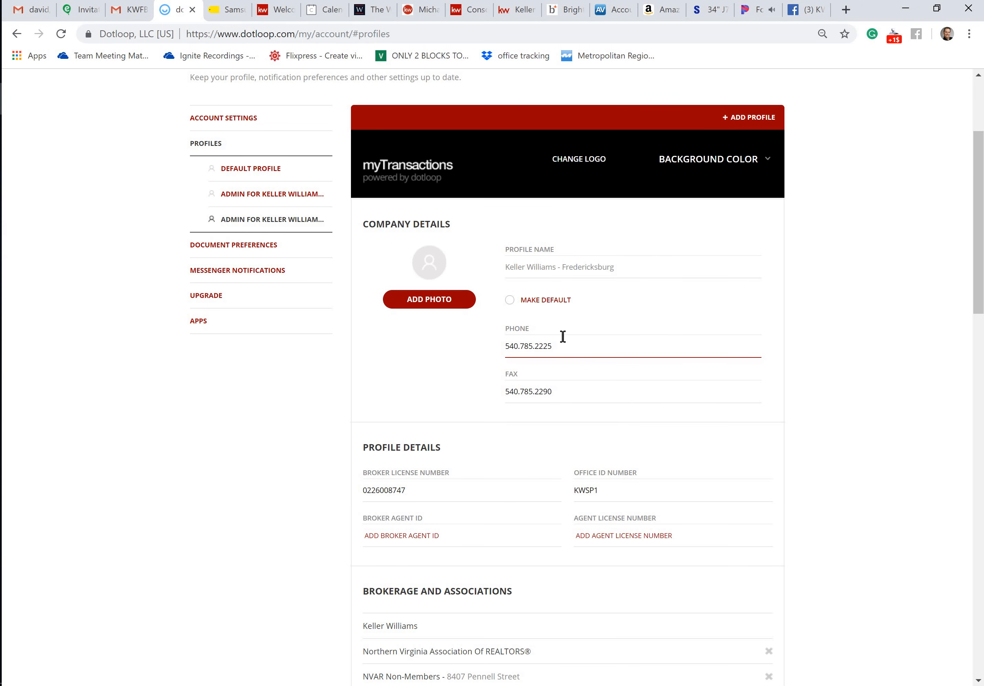
left_click(563, 349)
scroll(576, 391, "down", 2)
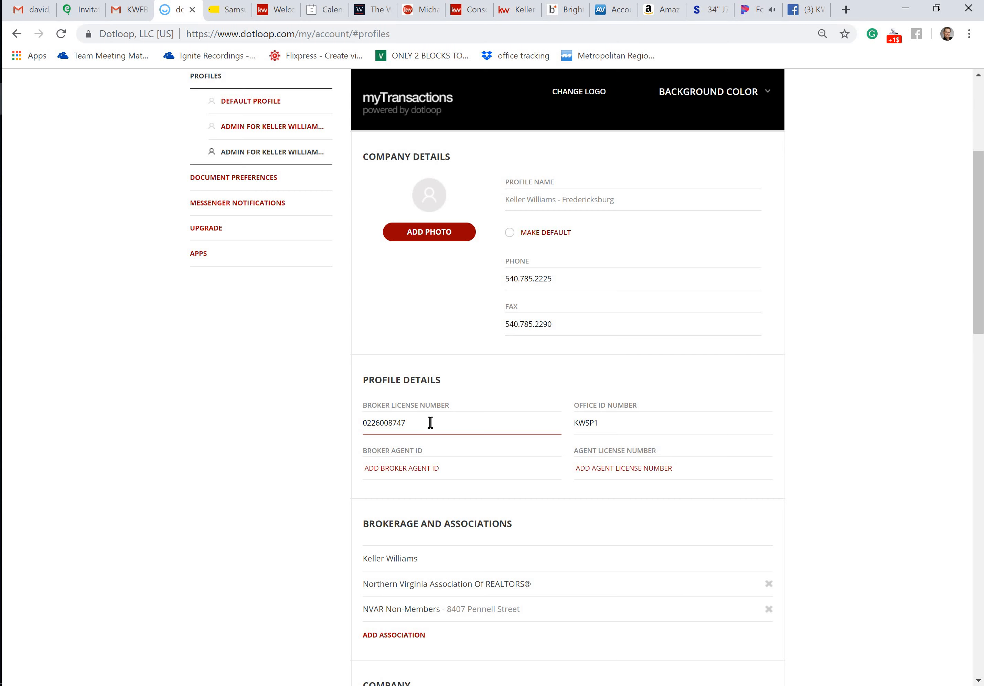
right_click(383, 422)
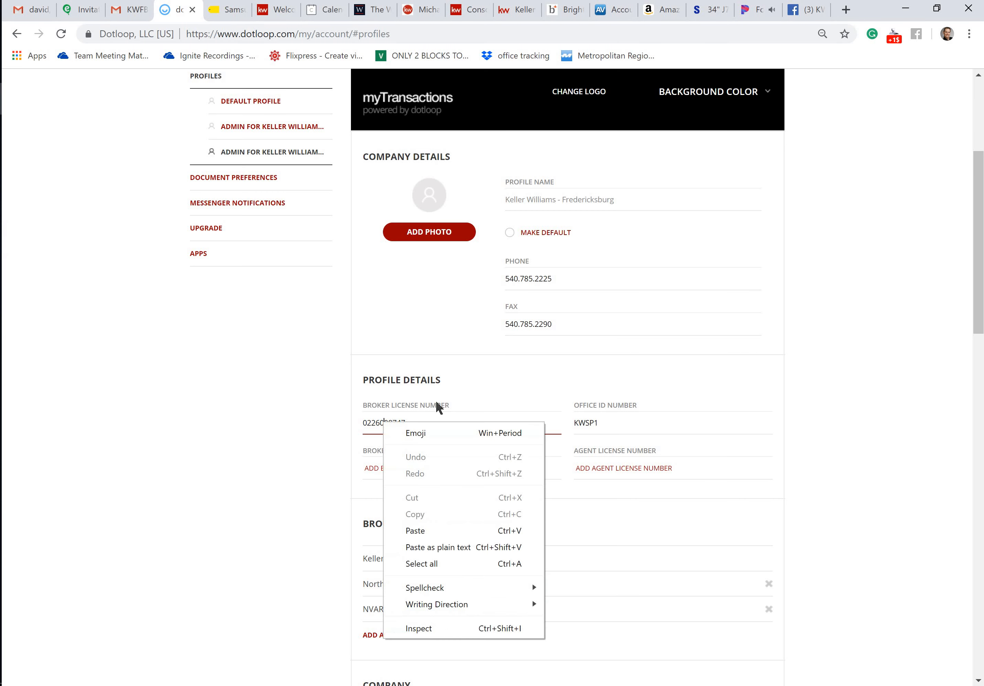
left_click(475, 404)
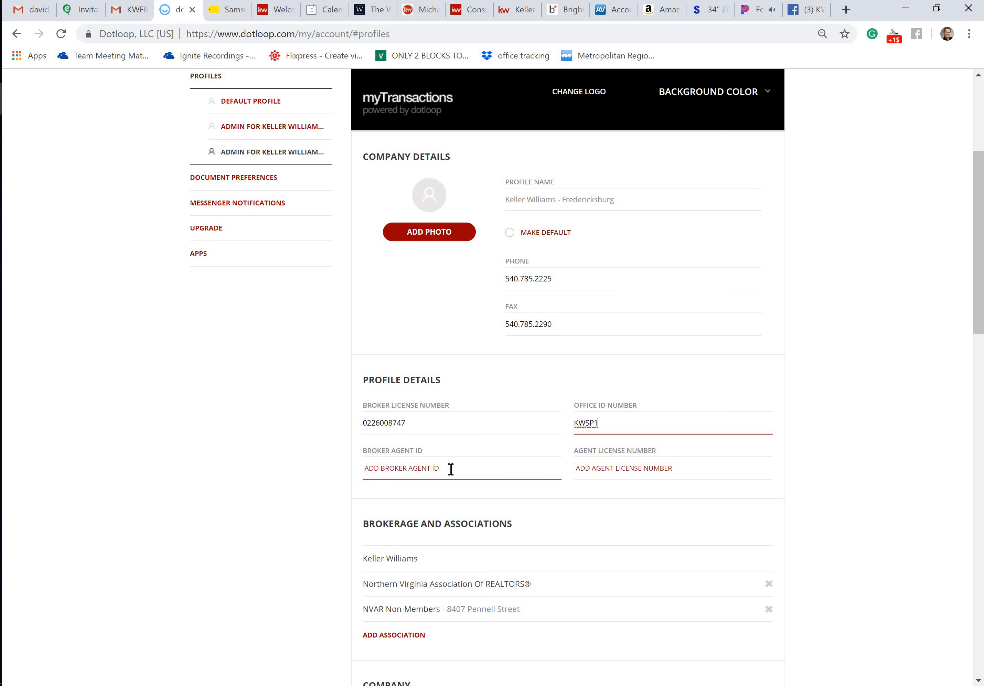
Review the profile's associations, company information, notification settings and other settings, and save the profile
scroll(461, 468, "down", 4)
scroll(473, 456, "down", 3)
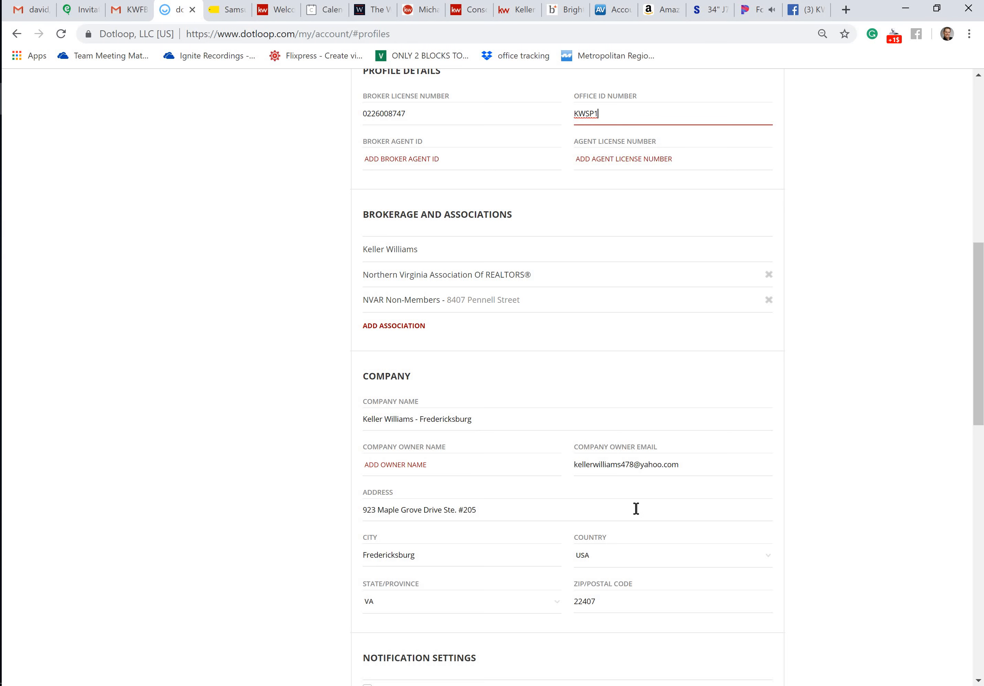
double_click(627, 468)
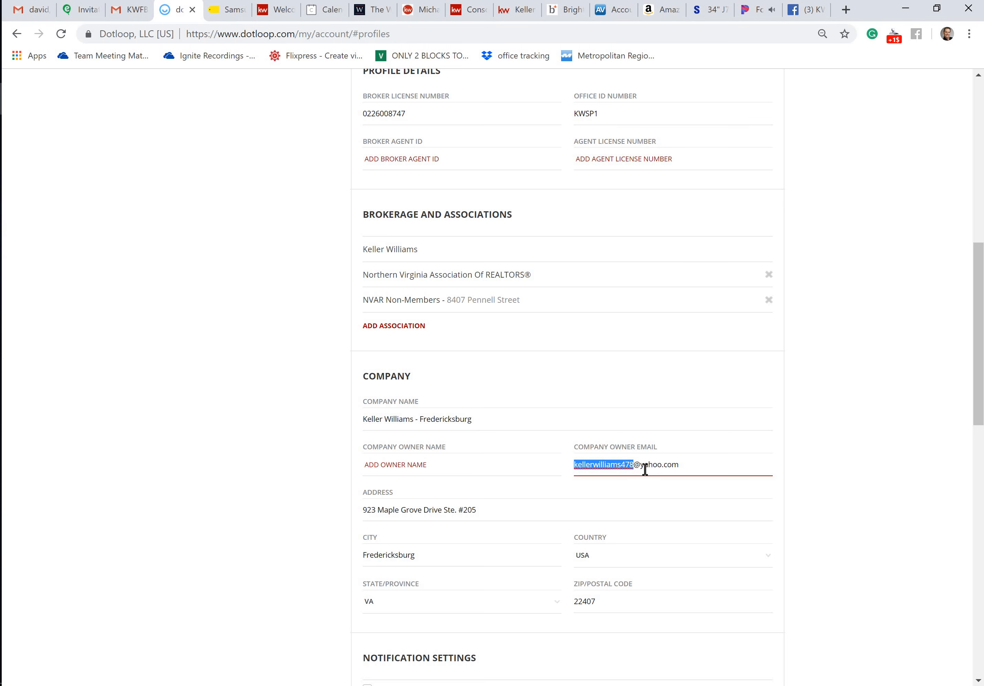
left_click(716, 455)
scroll(666, 461, "down", 5)
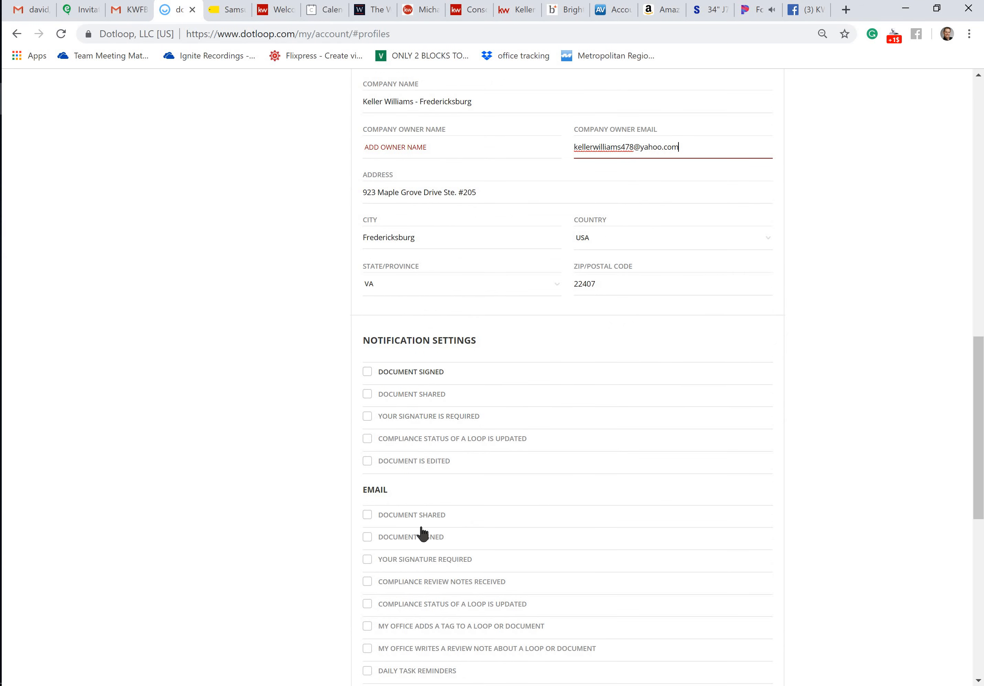
scroll(537, 515, "down", 3)
scroll(535, 518, "up", 3)
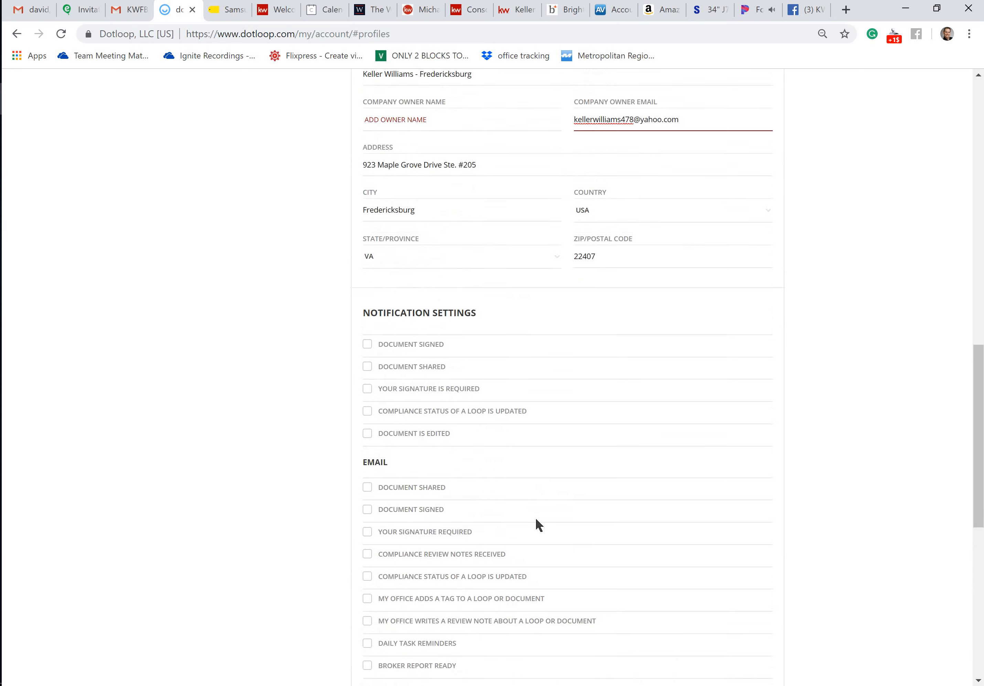
scroll(537, 520, "down", 7)
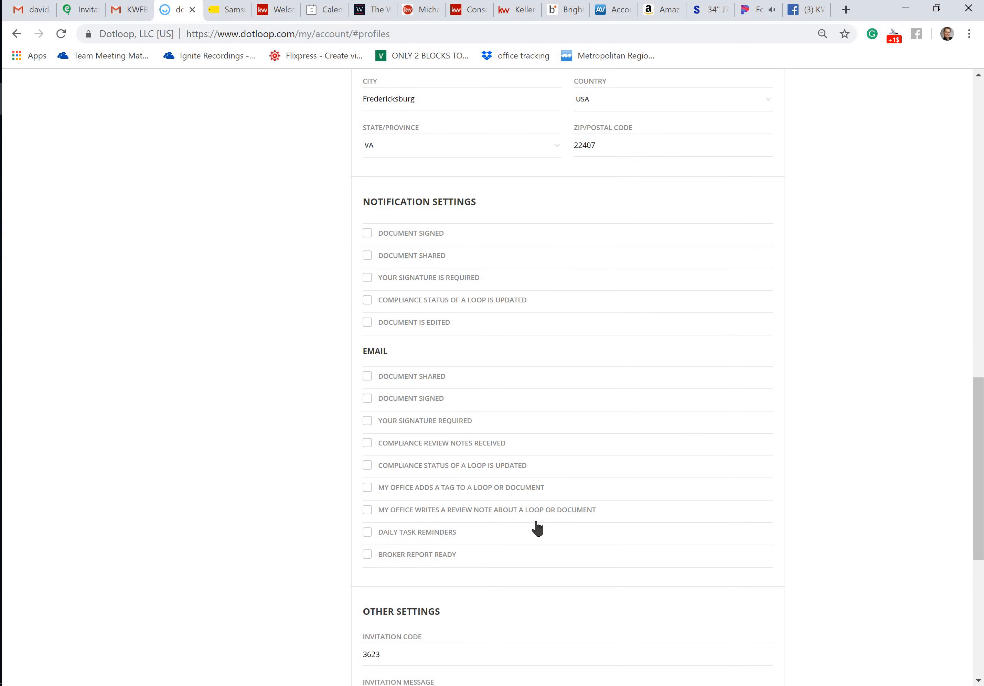
scroll(537, 522, "down", 4)
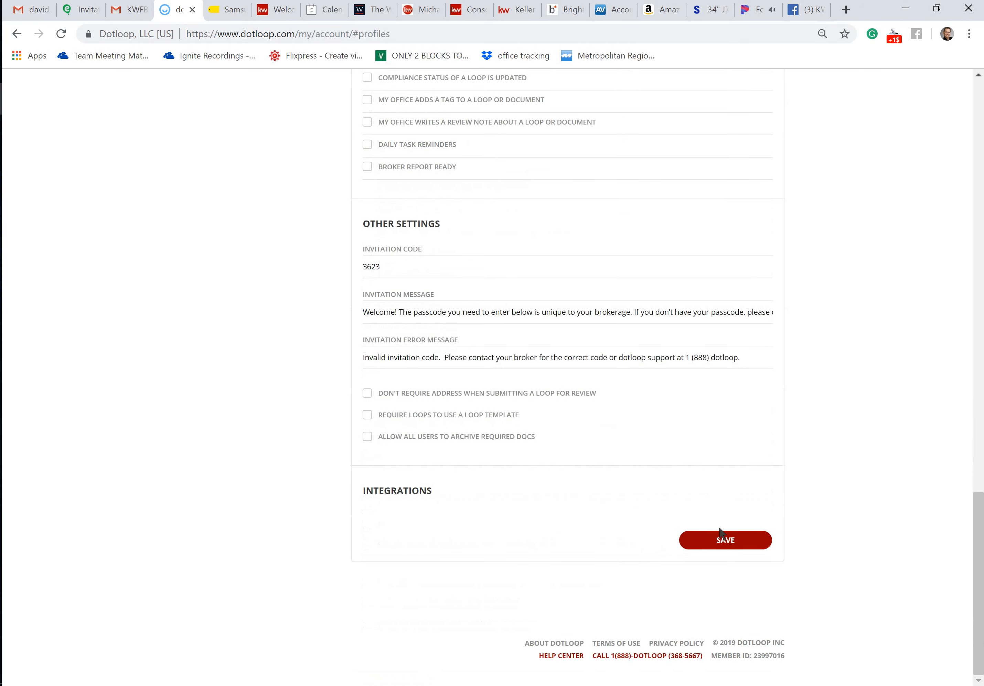
left_click(686, 549)
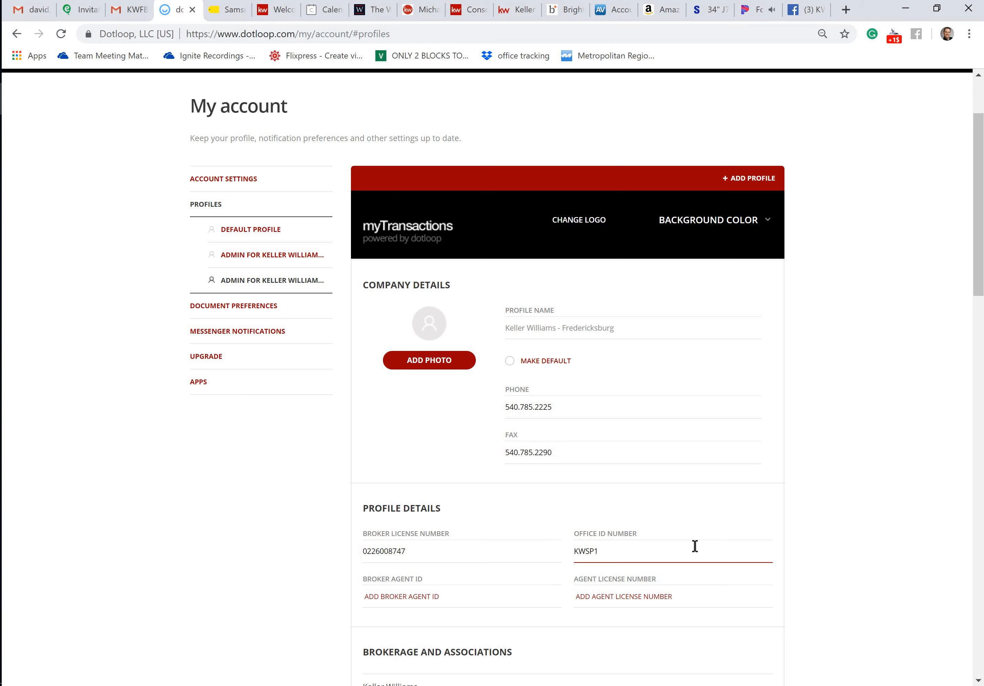
Return to the loops and open both documents of the Buyer Agency Docs for Compliance folder in the test buyer loop
scroll(688, 516, "up", 3)
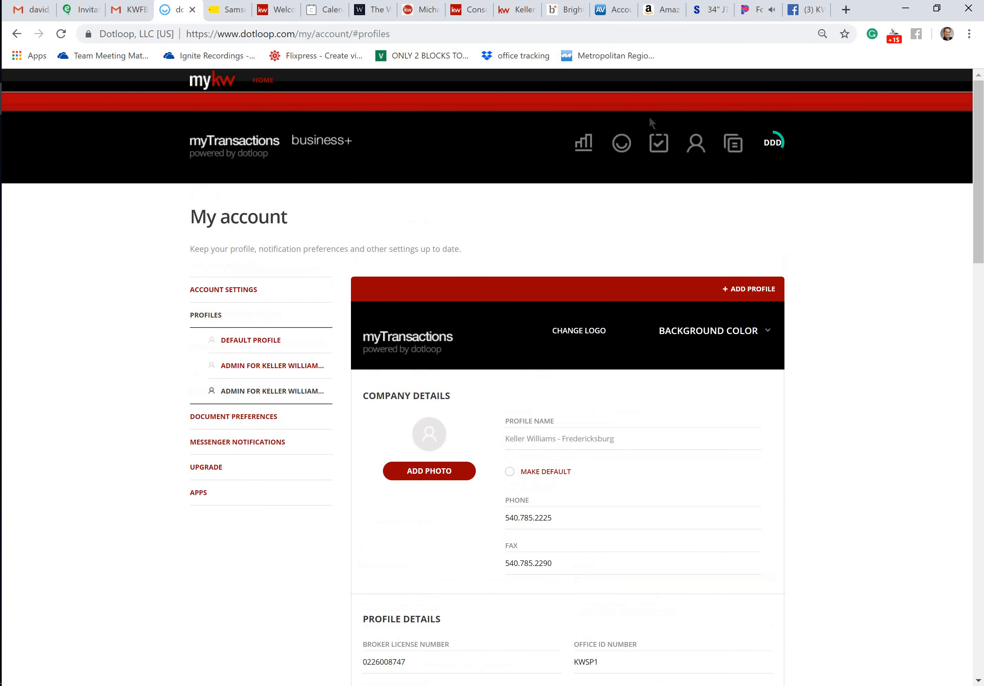
left_click(629, 154)
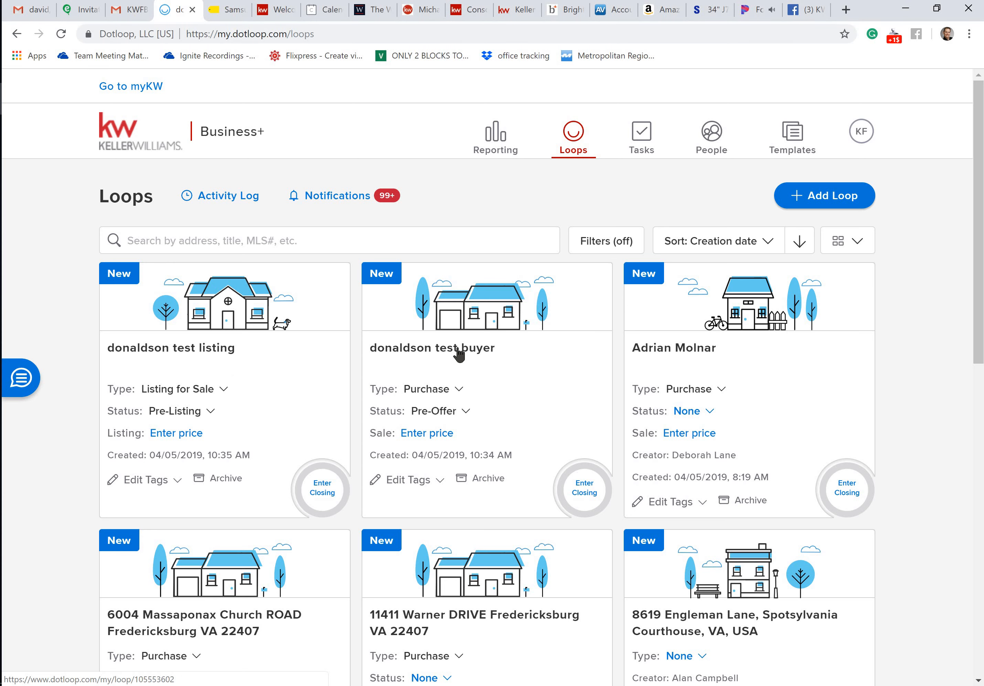
left_click(457, 350)
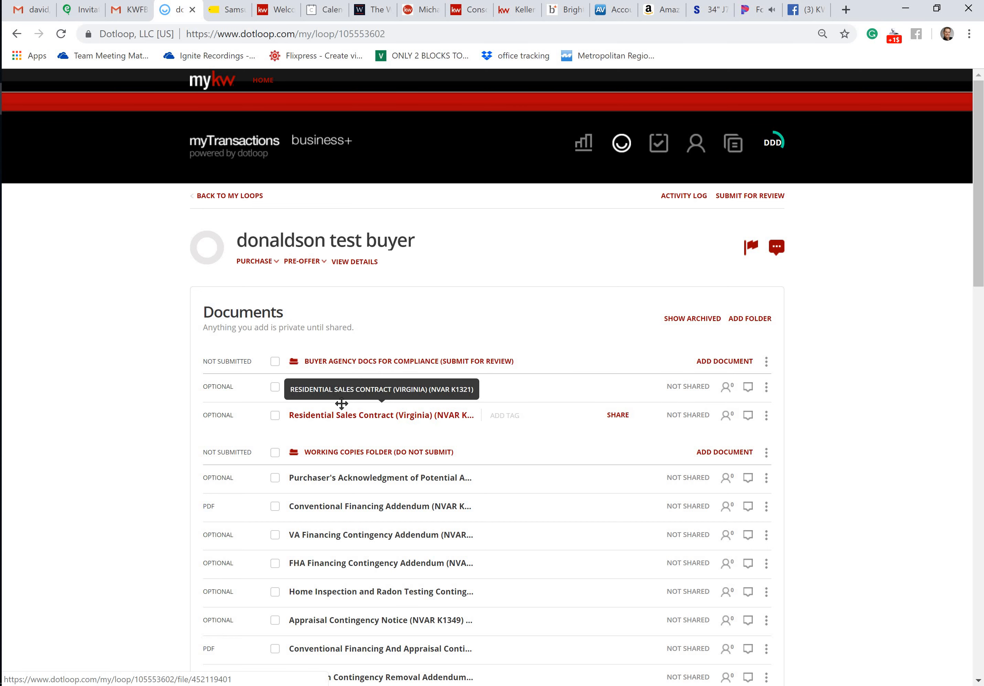
left_click(275, 362)
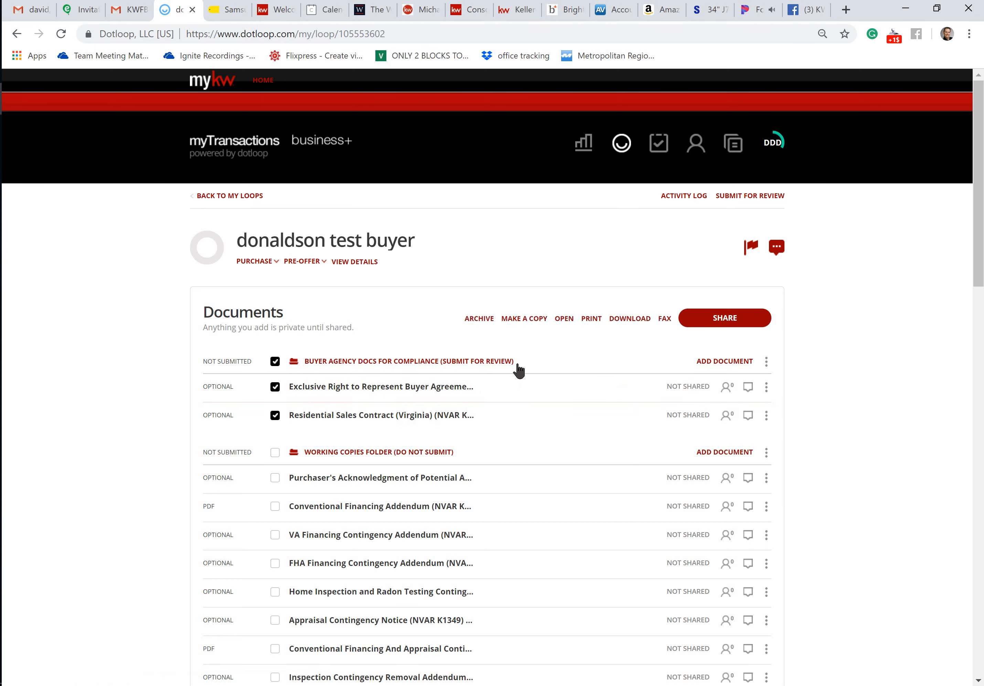
left_click(564, 318)
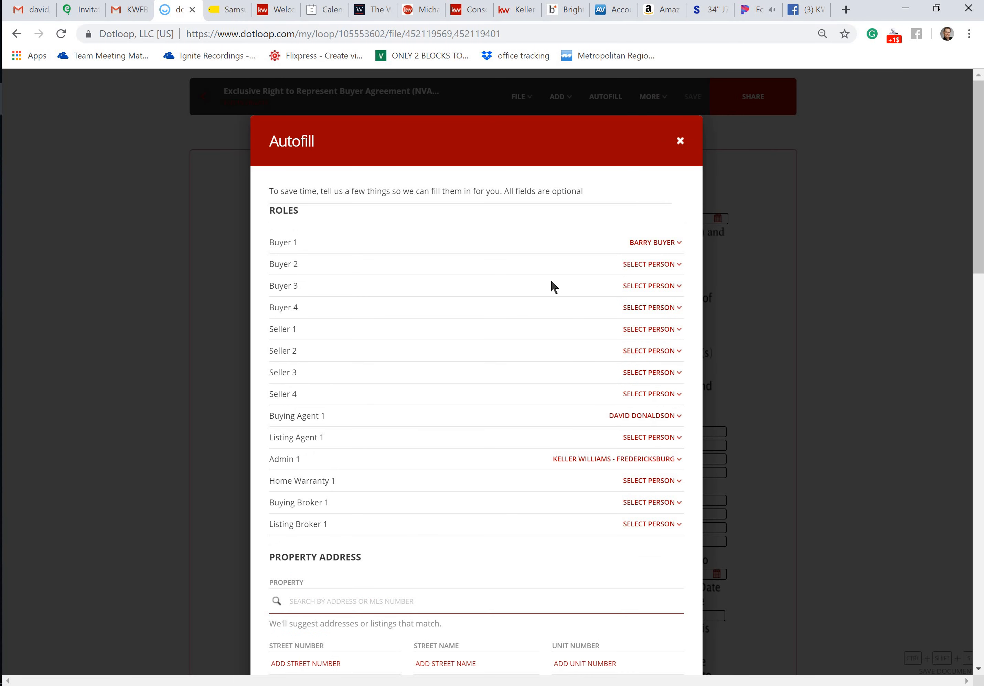
Check the assigned roles and optional details for autofill, apply them to the documents and confirm the role changes
scroll(551, 283, "down", 5)
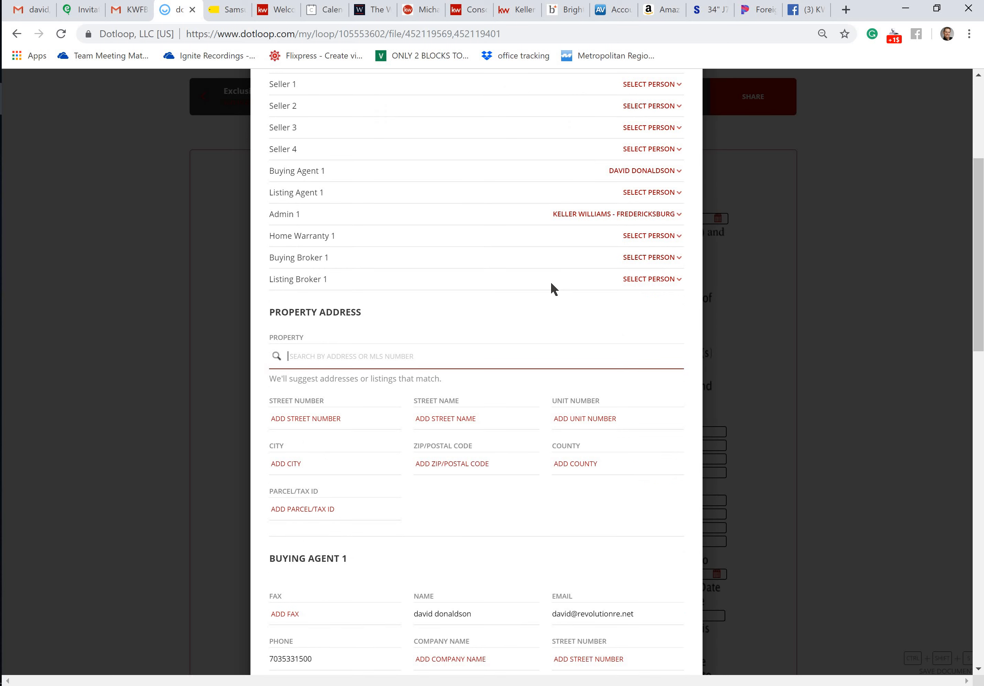
scroll(550, 283, "down", 10)
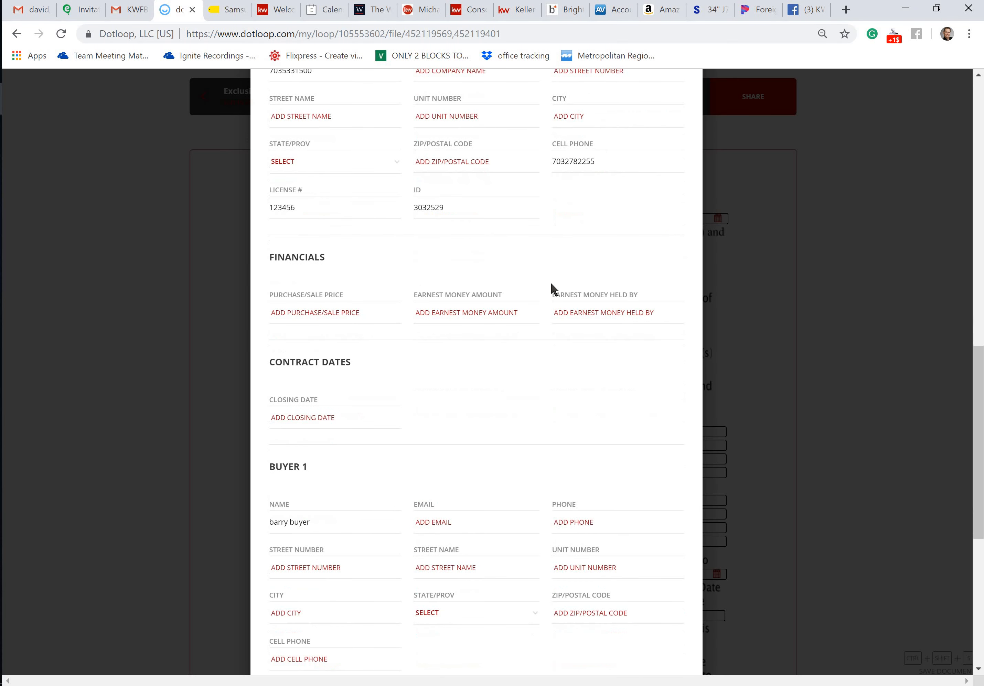
scroll(550, 283, "down", 6)
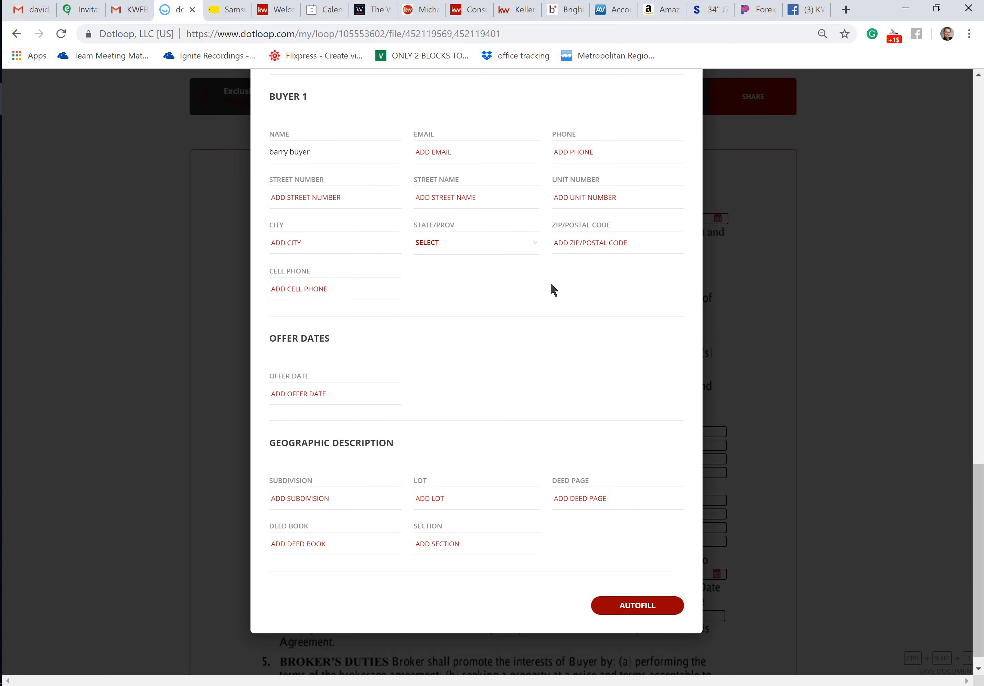
scroll(550, 283, "down", 1)
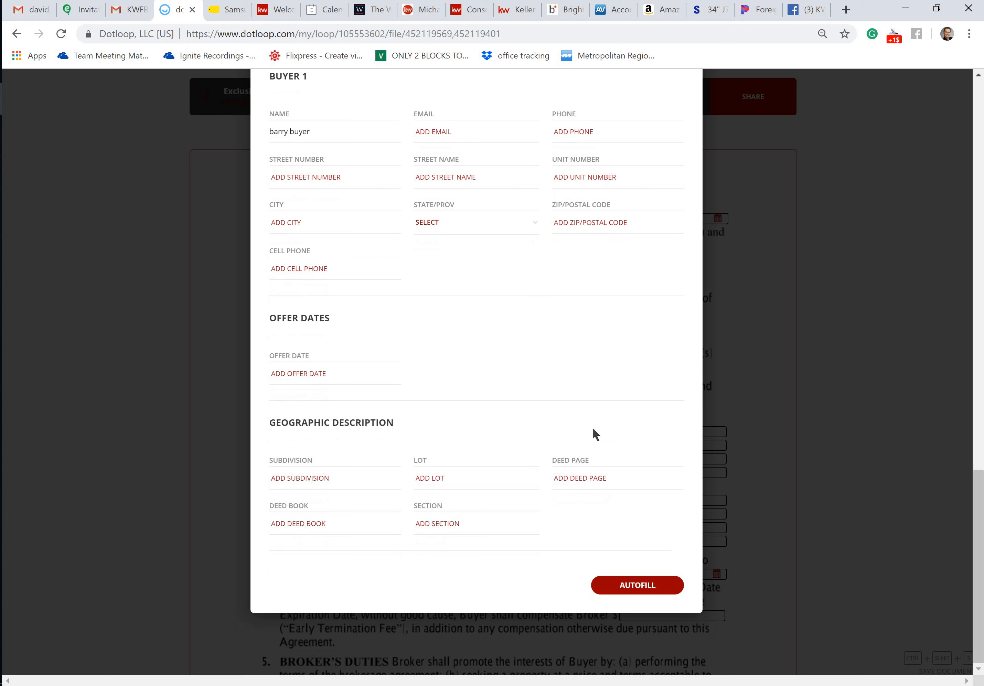
left_click(637, 585)
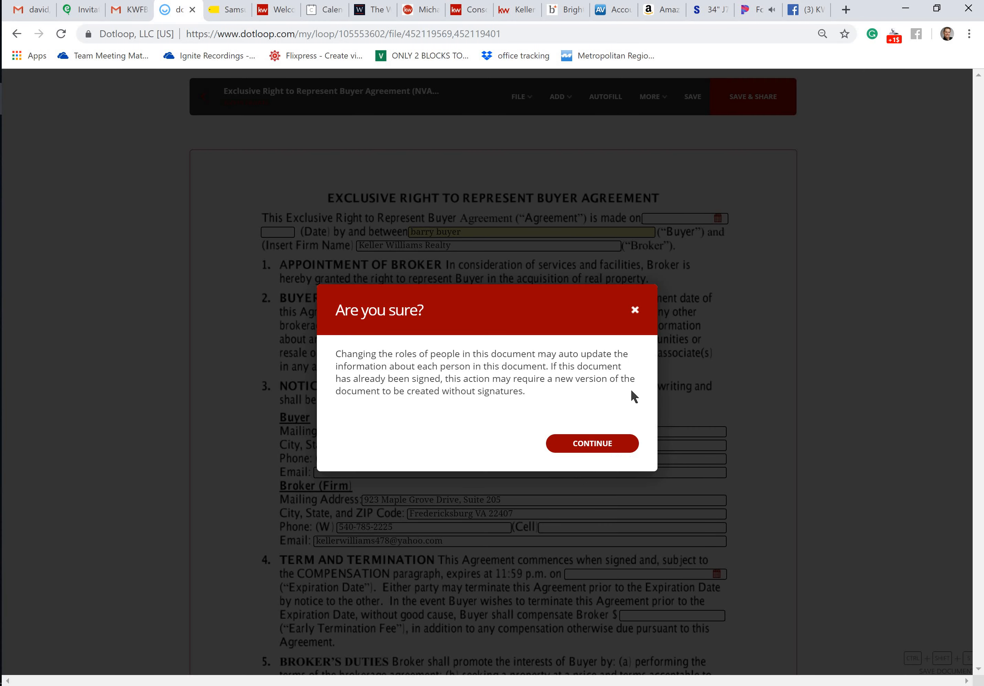
left_click(599, 443)
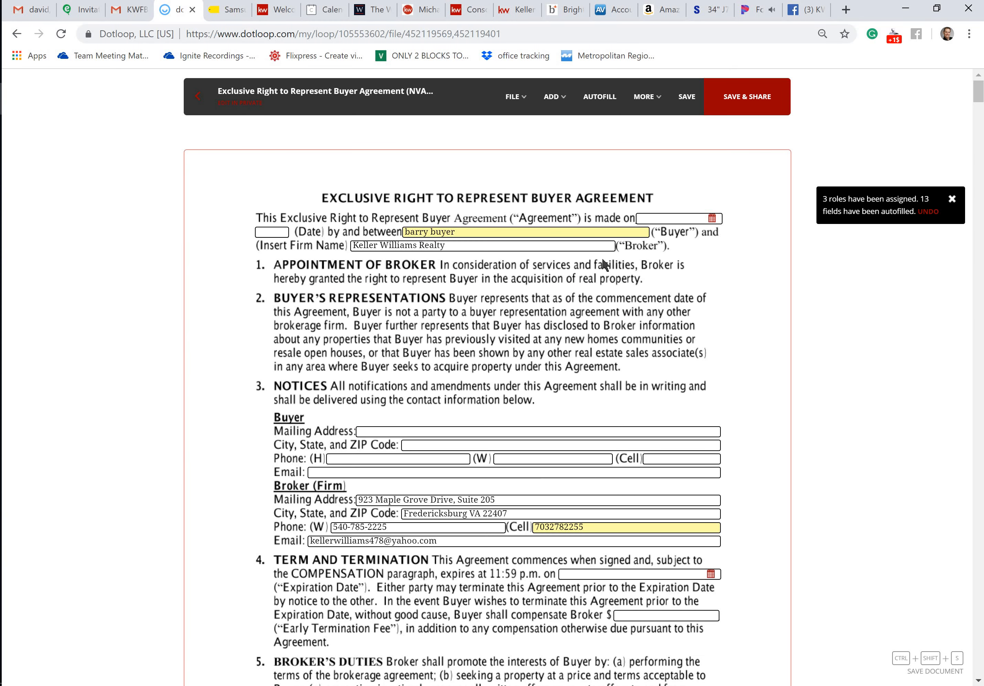
Examine the buyer, broker, initials, compensation and agent contact fields through all five pages of the Exclusive Right to Represent Buyer Agreement
left_click(475, 235)
scroll(512, 292, "down", 1)
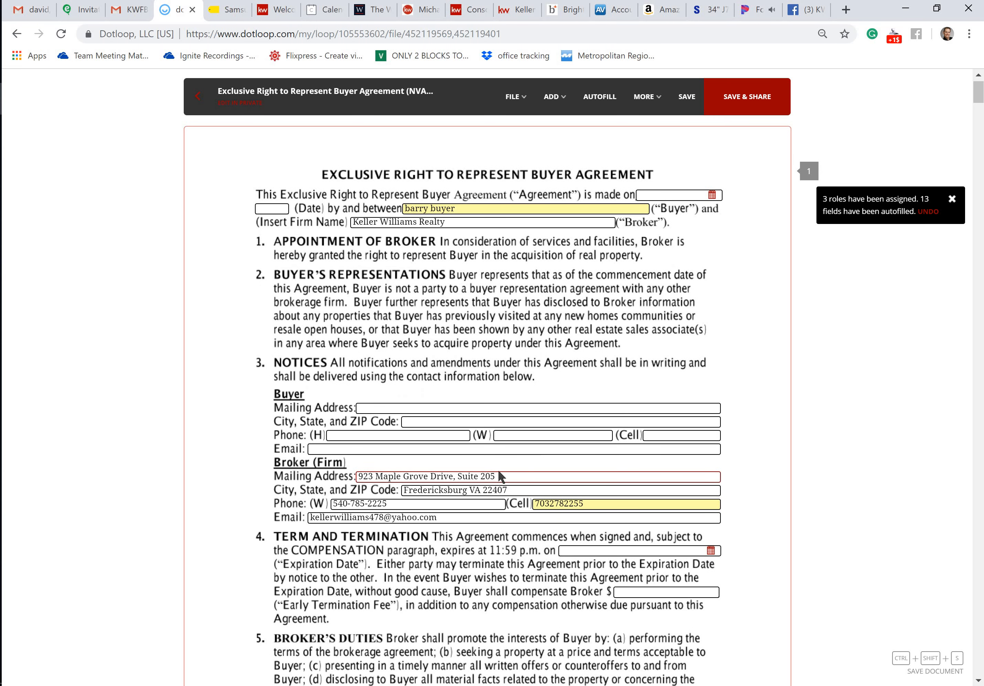
scroll(521, 489, "down", 10)
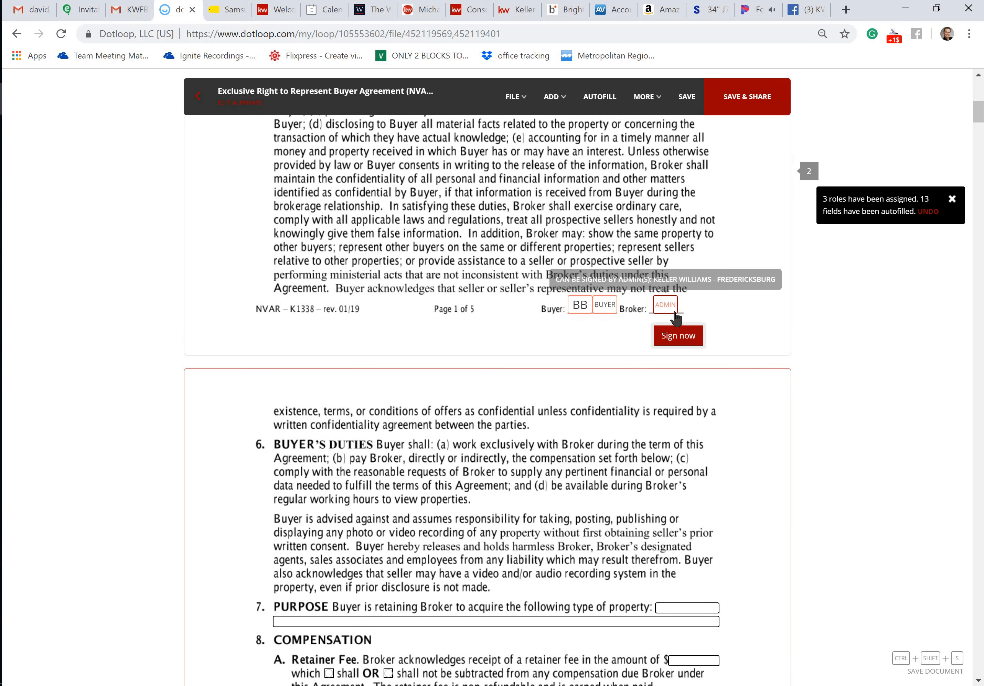
scroll(641, 383, "down", 20)
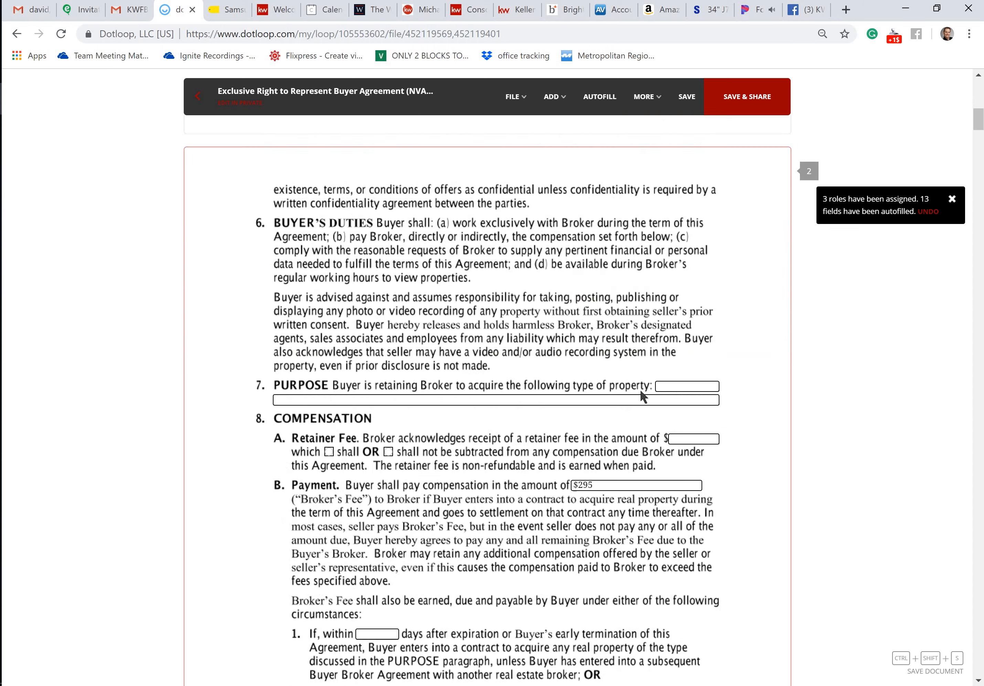
scroll(641, 394, "down", 20)
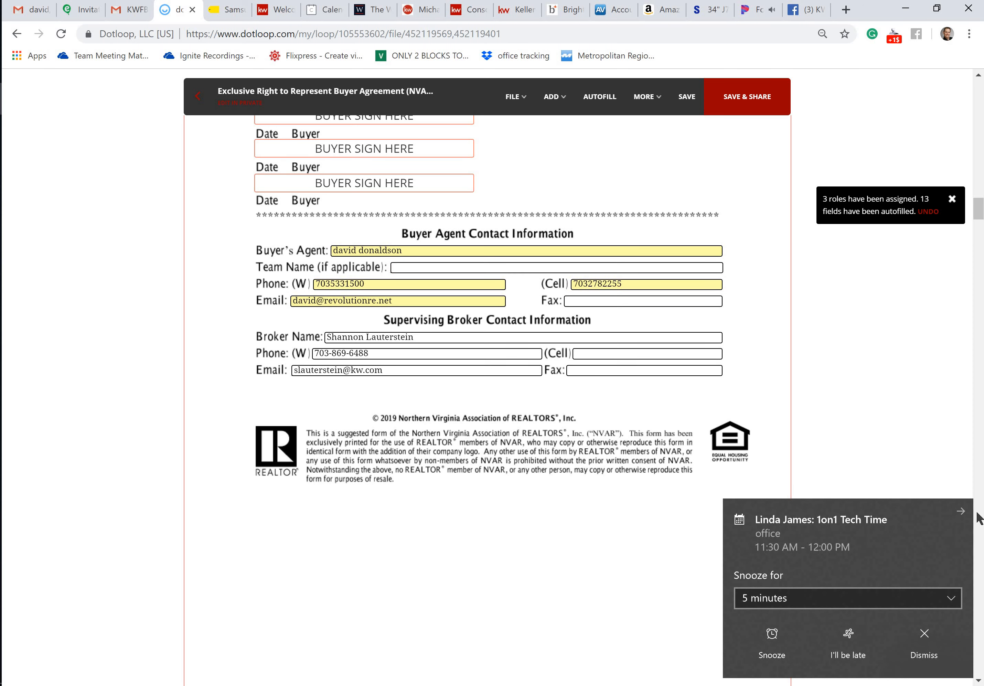
left_click(961, 511)
scroll(621, 464, "down", 5)
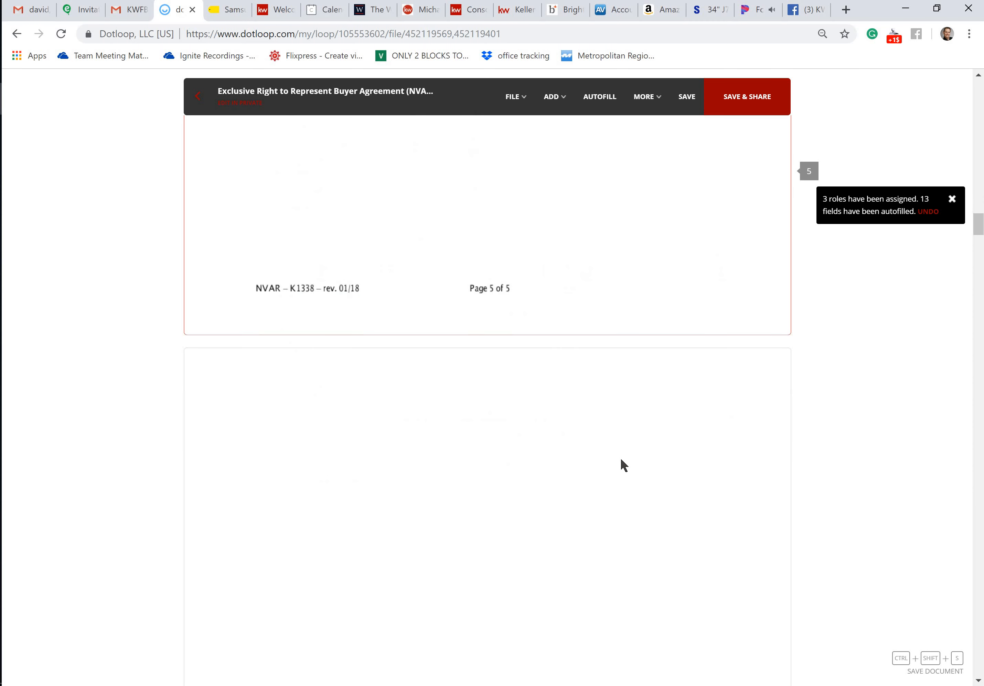
Examine the buyer, brokerage, initials and delivery address fields on the first four pages of the Residential Sales Contract (Virginia)
scroll(621, 461, "down", 1)
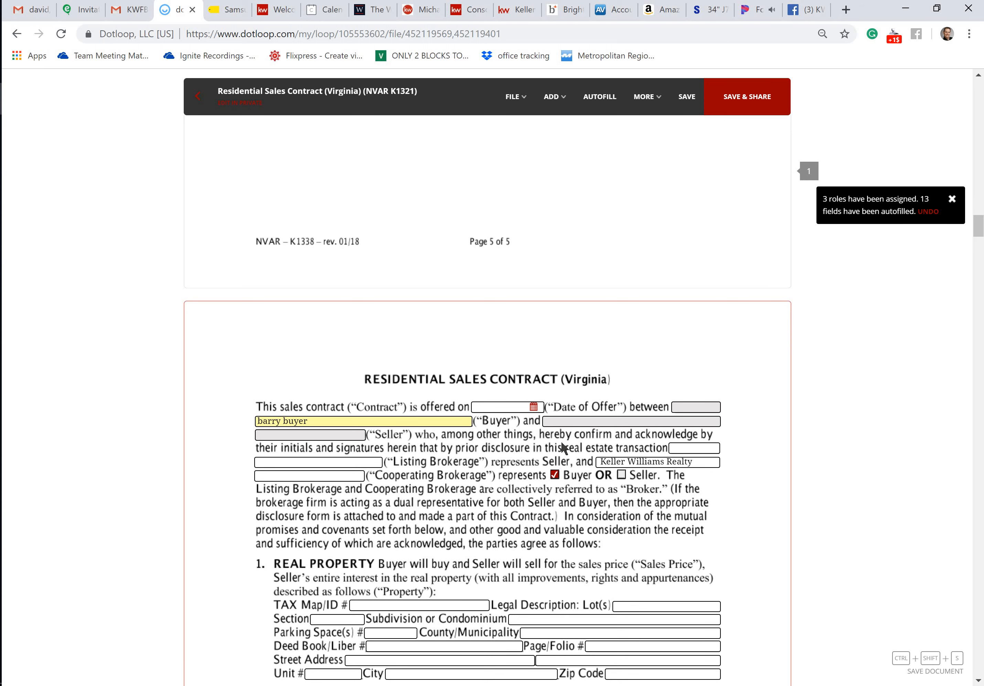
scroll(564, 447, "down", 3)
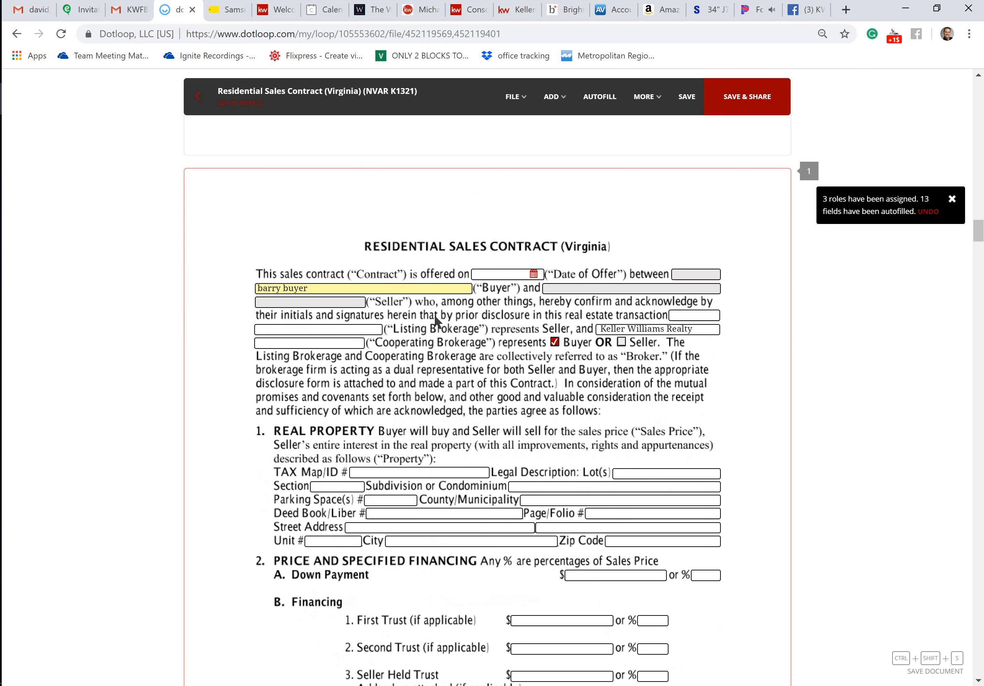
scroll(499, 333, "down", 6)
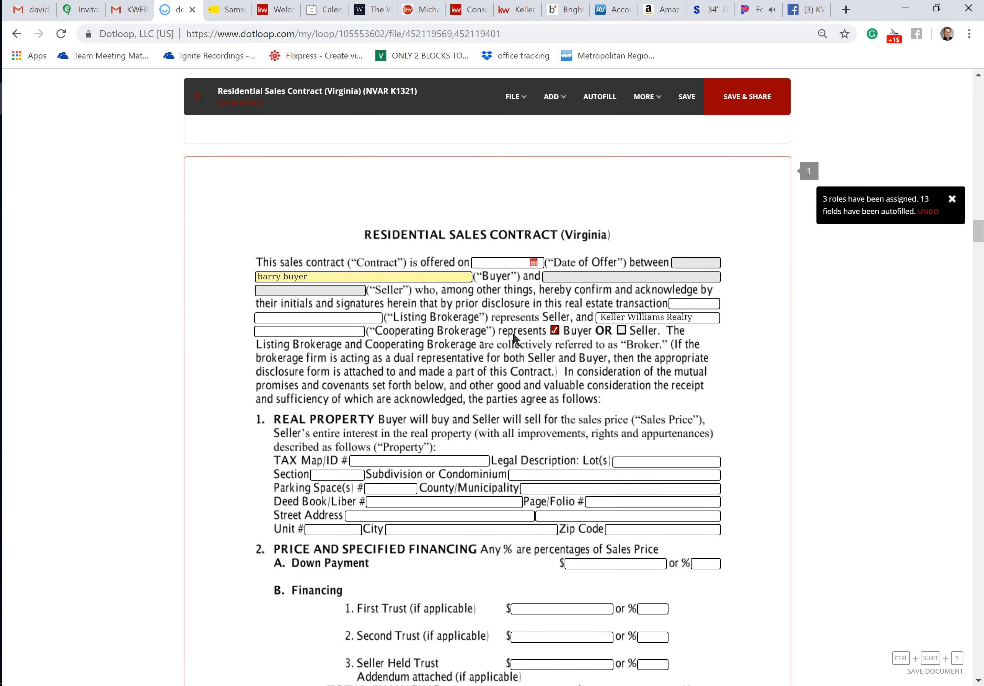
scroll(600, 426, "down", 10)
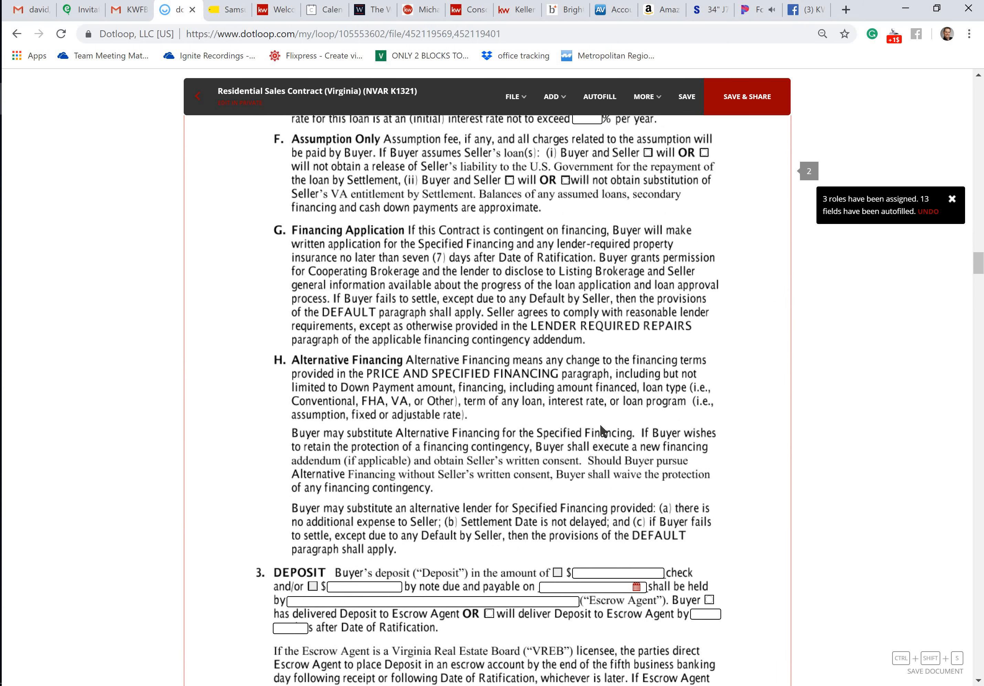
scroll(600, 426, "down", 5)
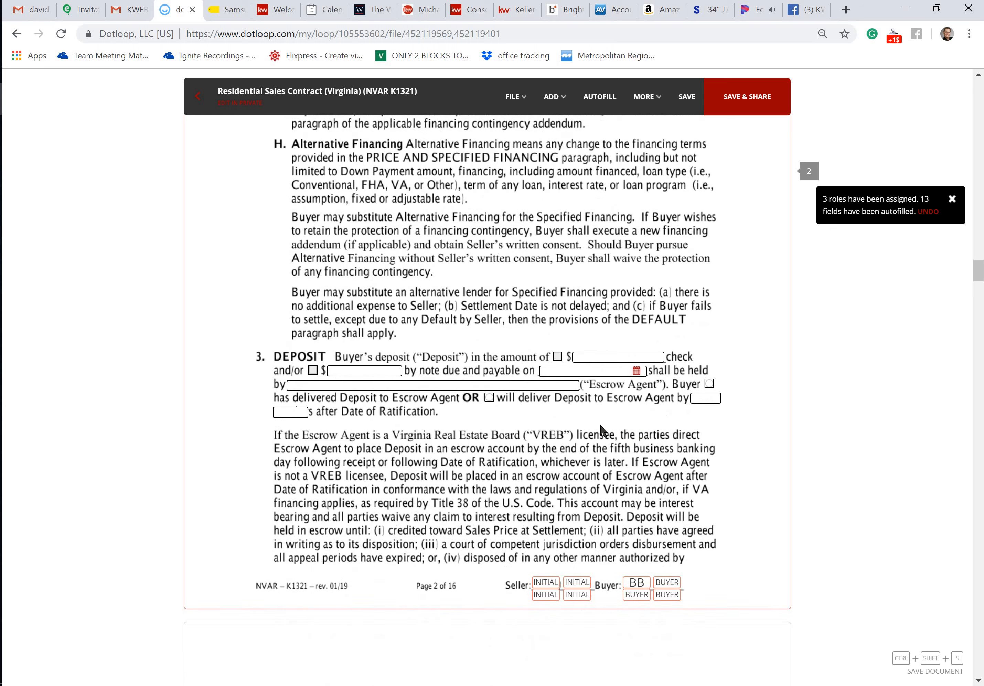
scroll(559, 369, "down", 10)
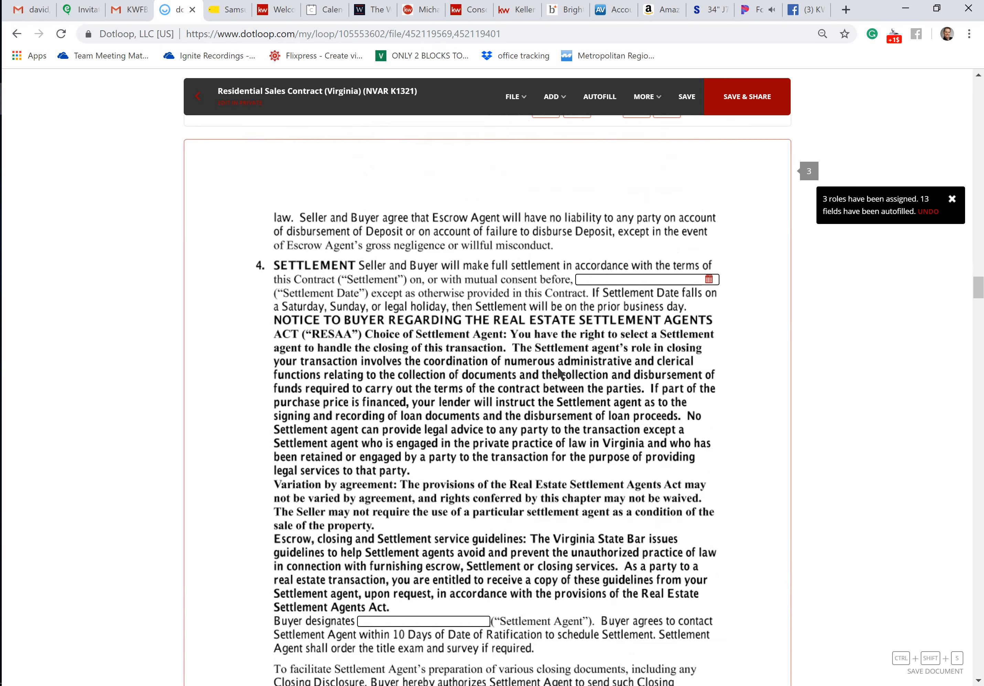
scroll(560, 374, "down", 17)
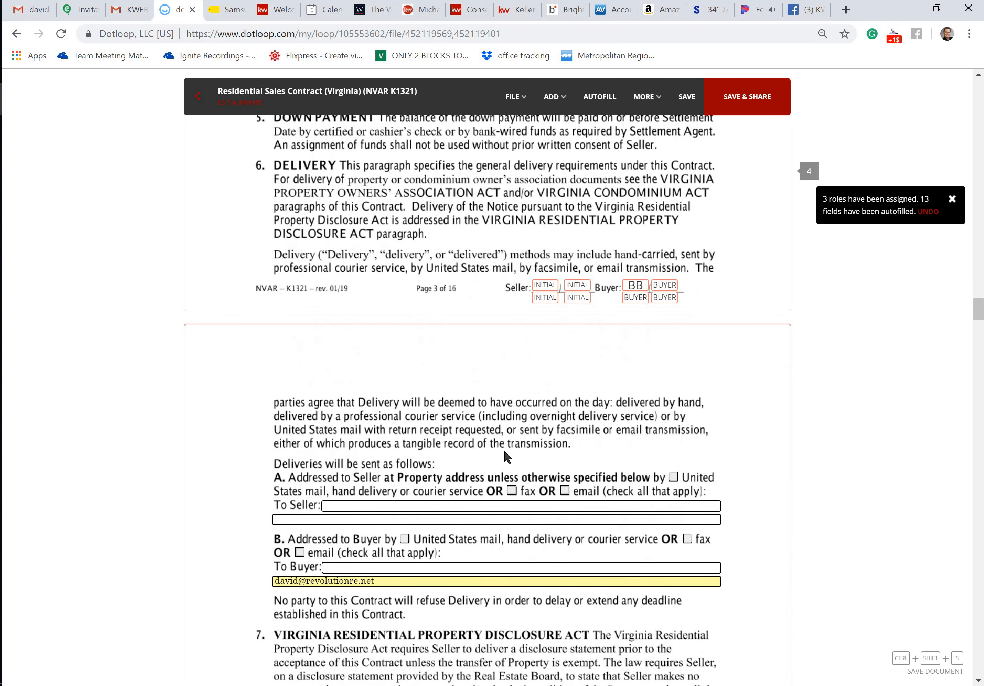
scroll(430, 387, "down", 5)
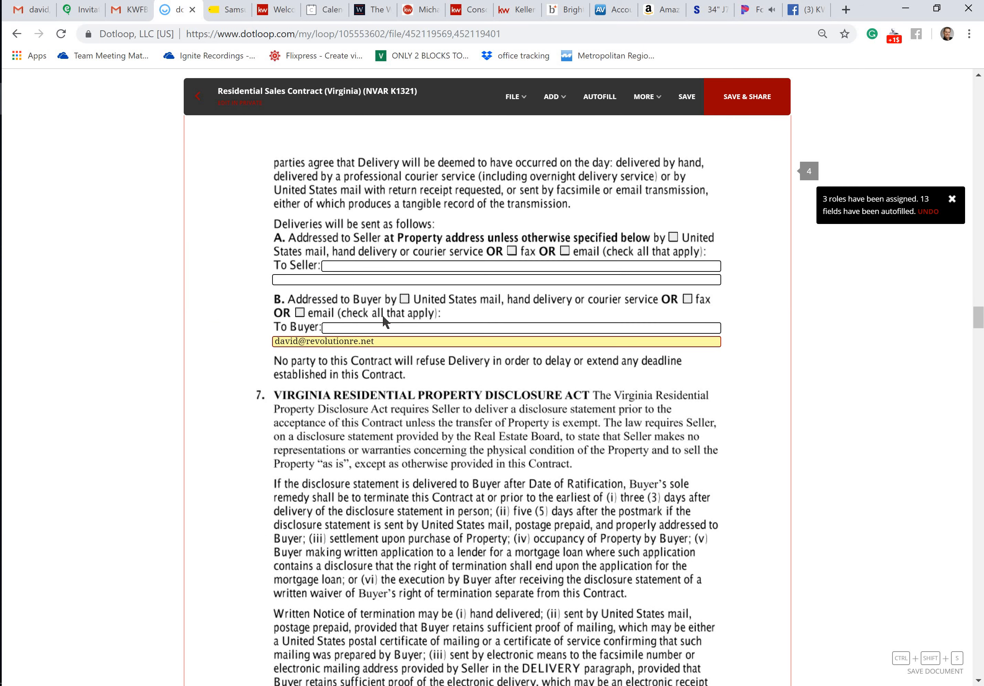
left_click(301, 278)
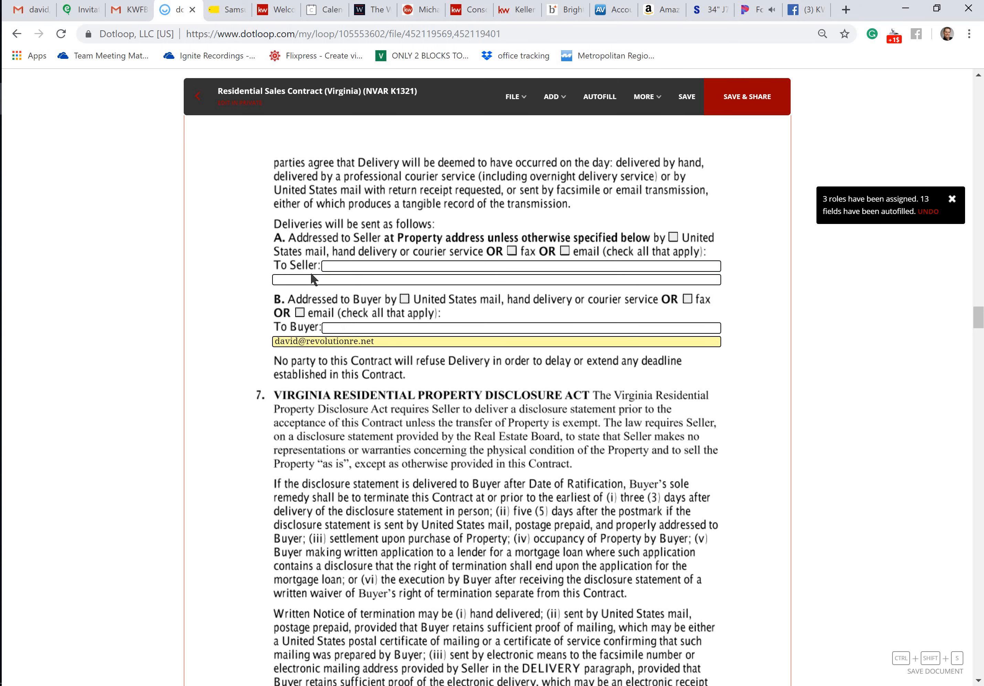
Check the remaining pages of the sales contract through the signature section and the cooperating brokerage and agent fields on page 16
scroll(339, 305, "down", 15)
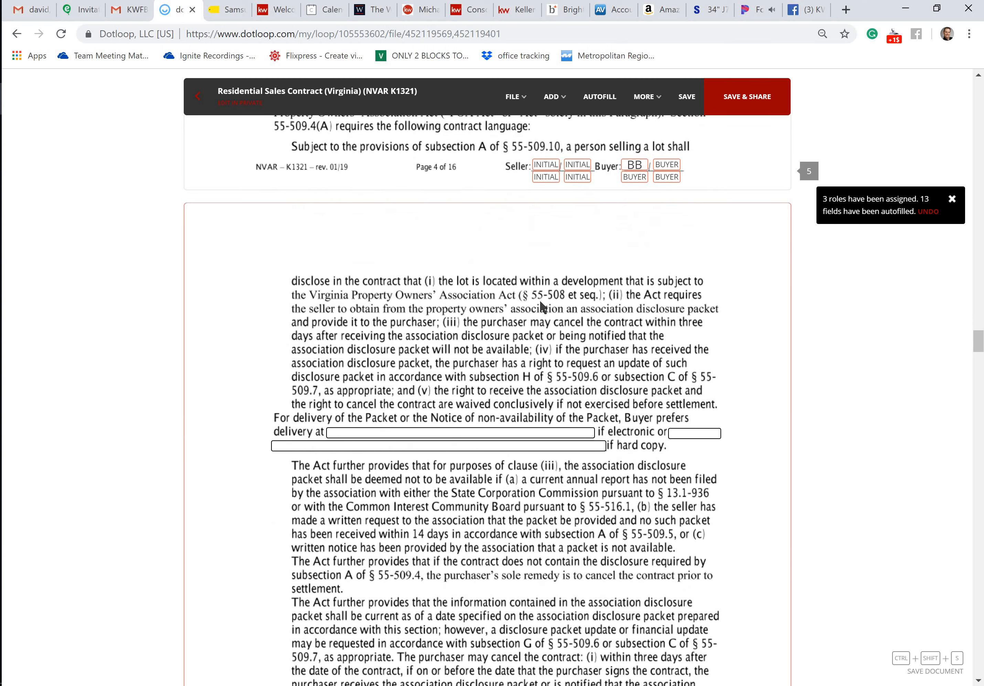
scroll(540, 301, "down", 7)
left_click_drag(978, 353, 958, 575)
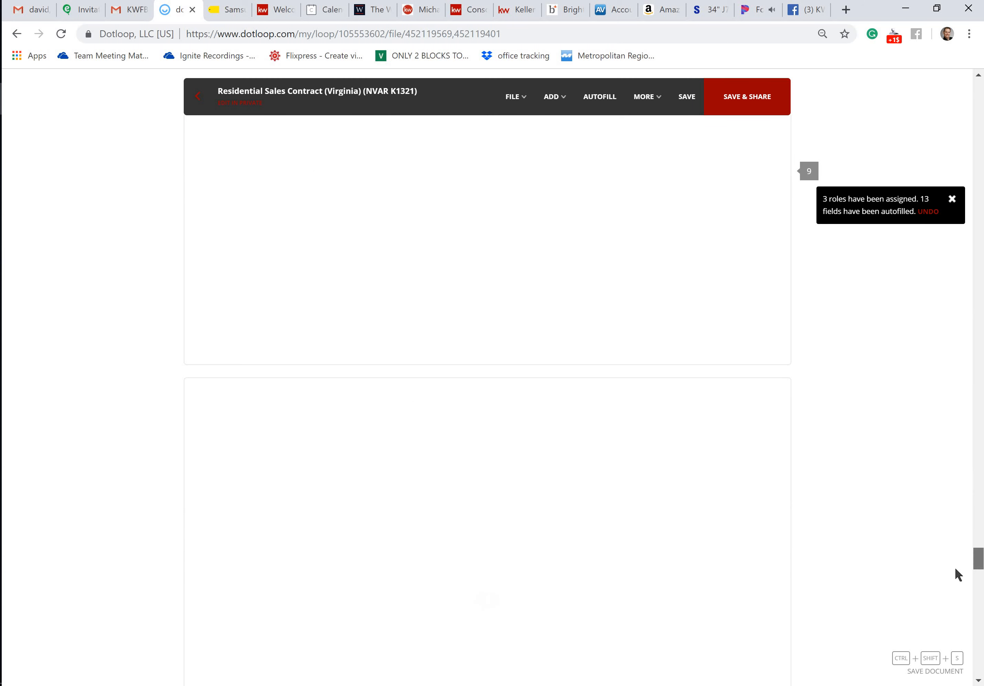
scroll(725, 540, "down", 10)
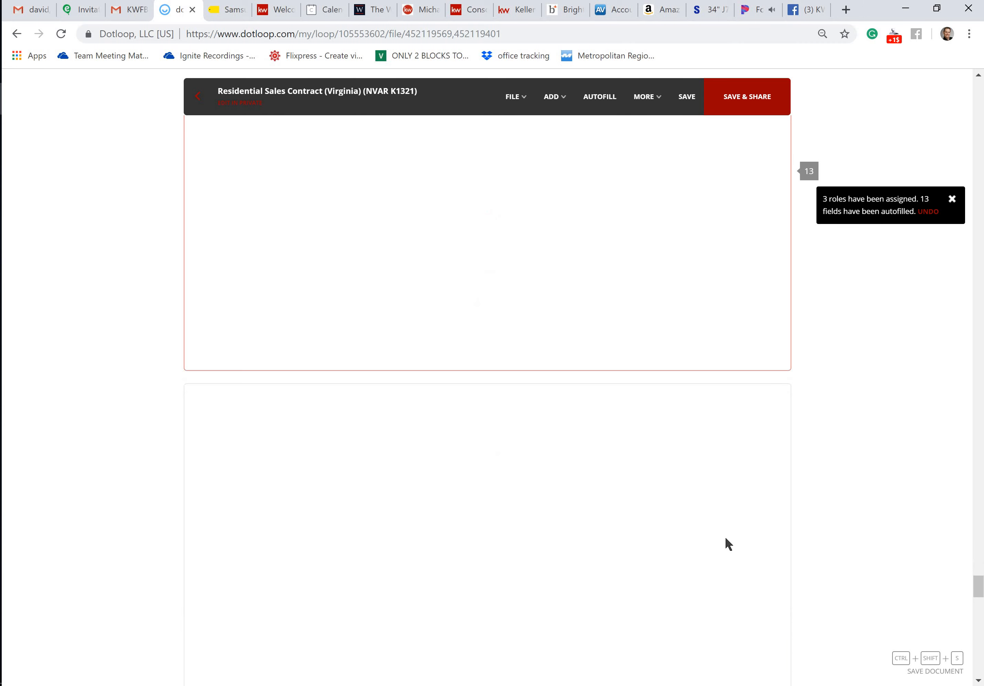
scroll(725, 537, "down", 5)
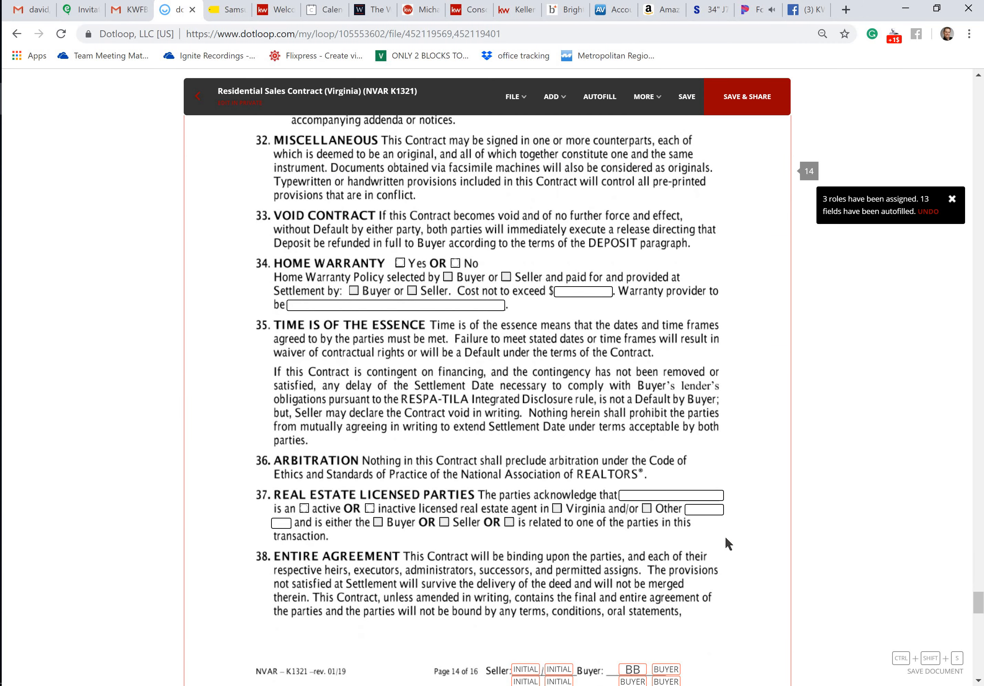
scroll(725, 536, "down", 15)
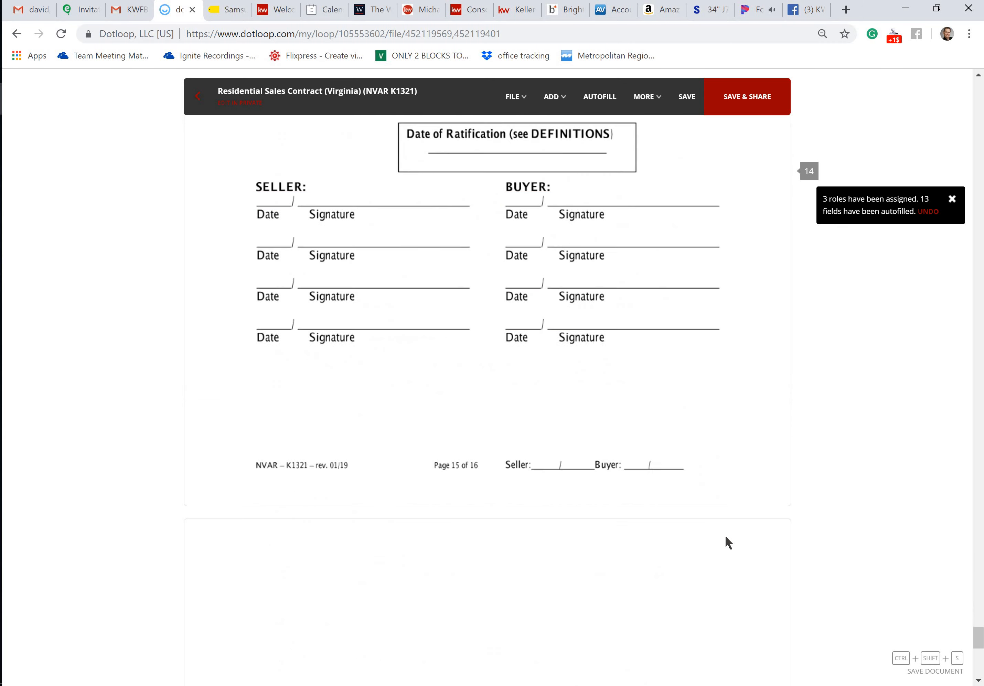
scroll(725, 538, "down", 10)
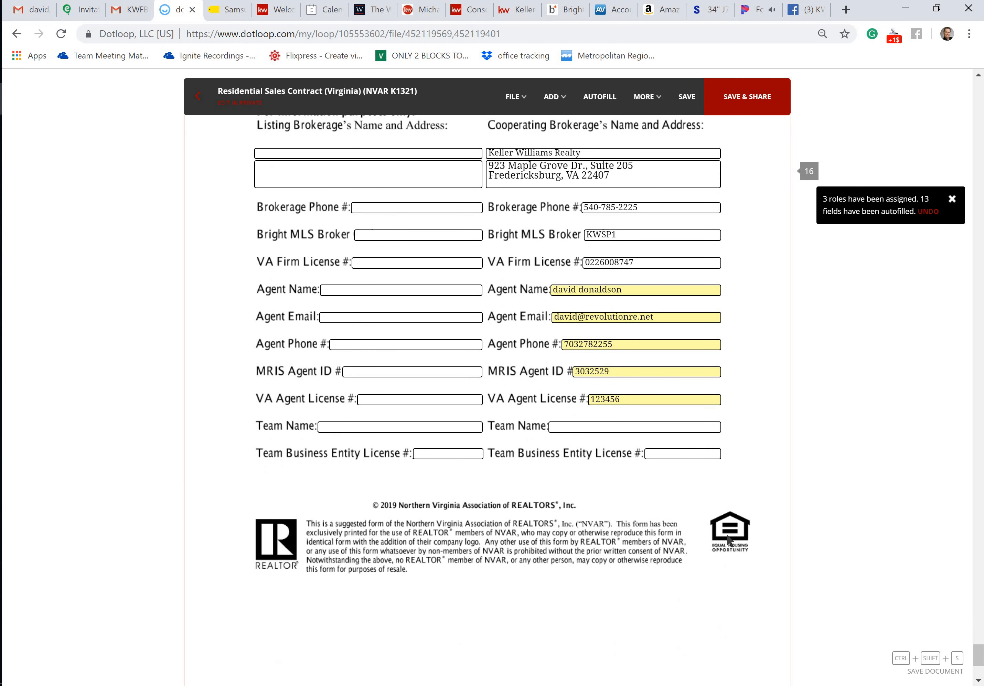